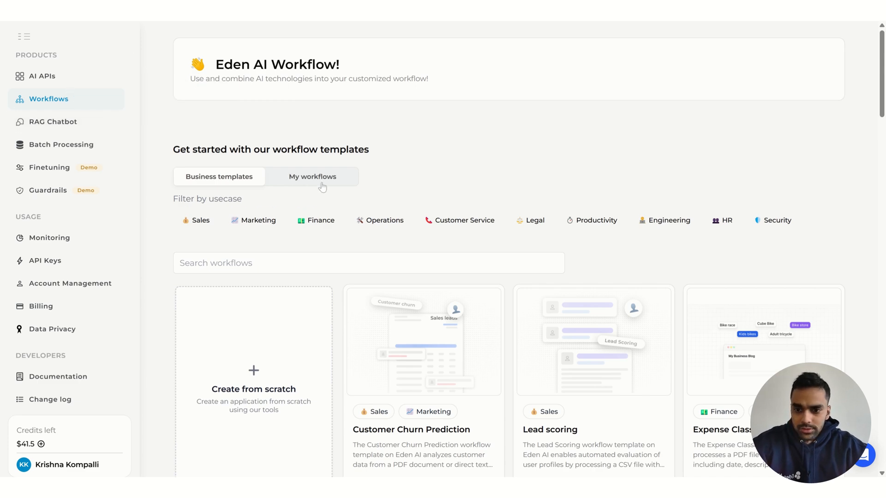
# Step: Examine the available business workflow templates and their use-case filters
pyautogui.scroll(-3, 321, 184)
pyautogui.scroll(3, 322, 184)
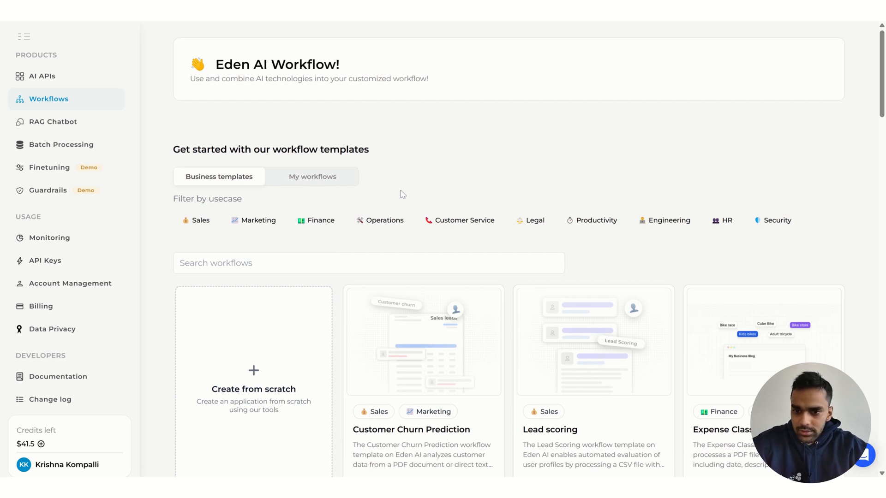
pyautogui.scroll(-3, 550, 117)
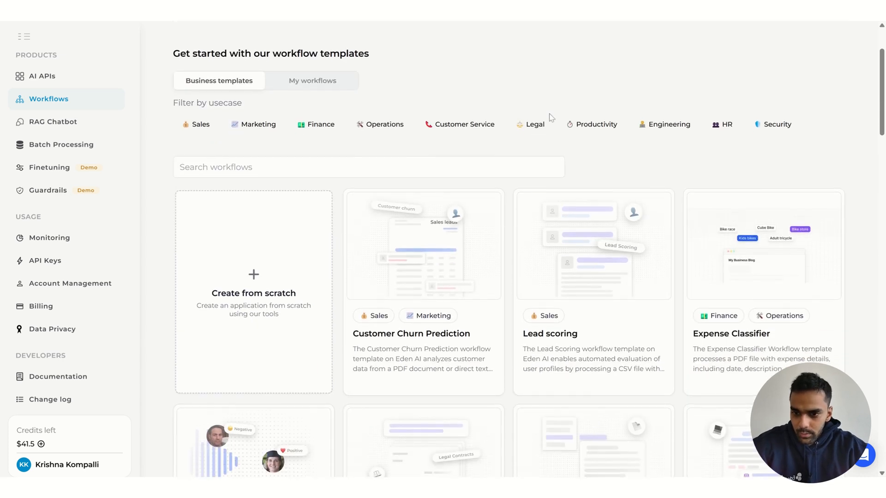
pyautogui.scroll(3, 531, 118)
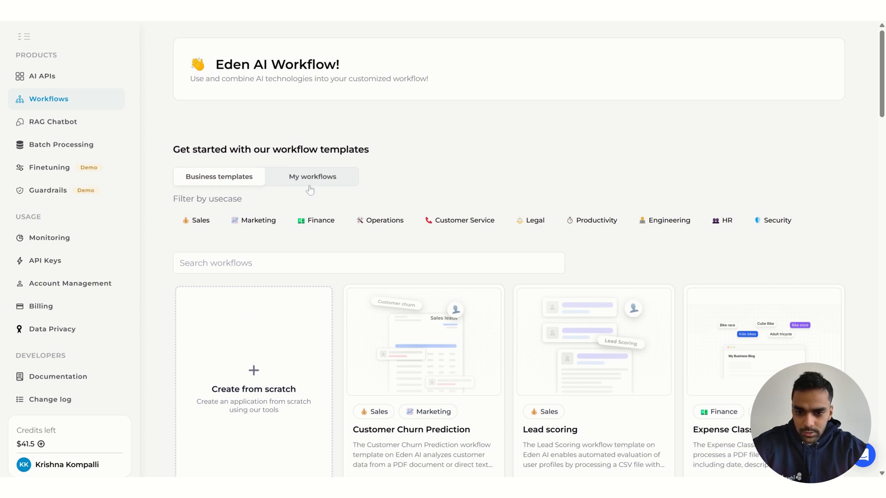
pyautogui.scroll(-1, 310, 190)
pyautogui.scroll(-4, 310, 190)
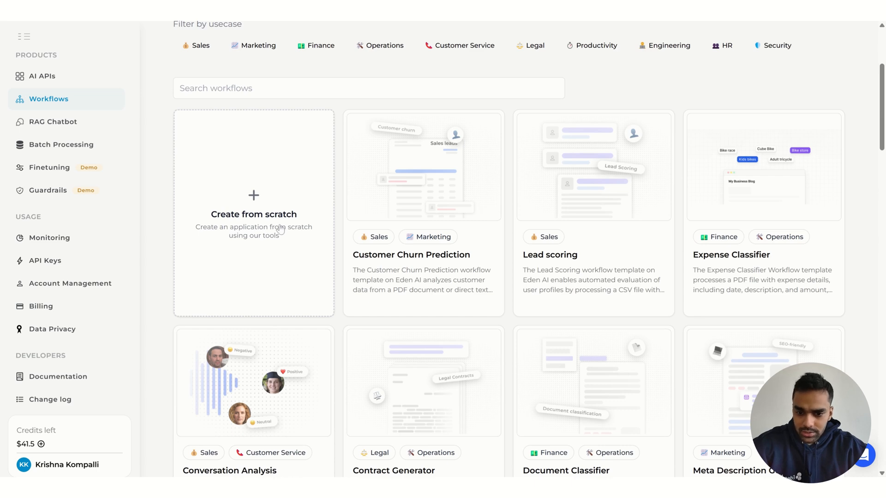
pyautogui.scroll(-10, 572, 209)
pyautogui.scroll(-10, 572, 209)
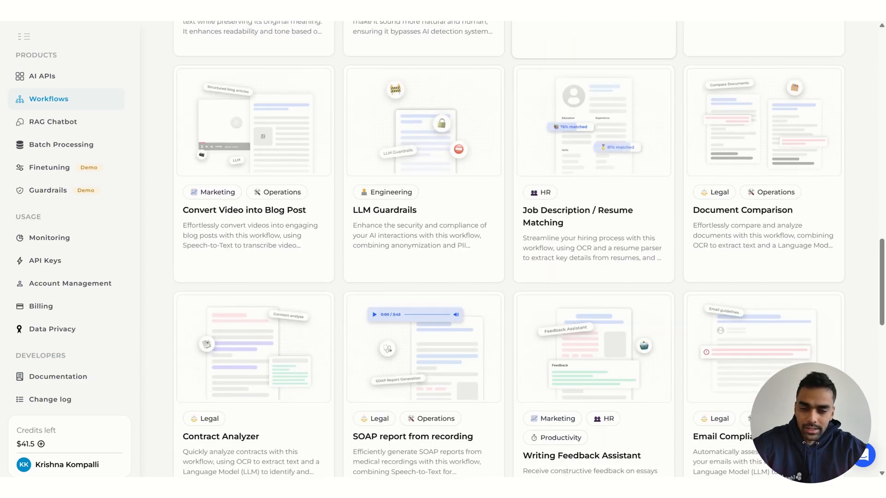
pyautogui.scroll(-20, 572, 208)
pyautogui.scroll(20, 572, 209)
pyautogui.scroll(9, 555, 237)
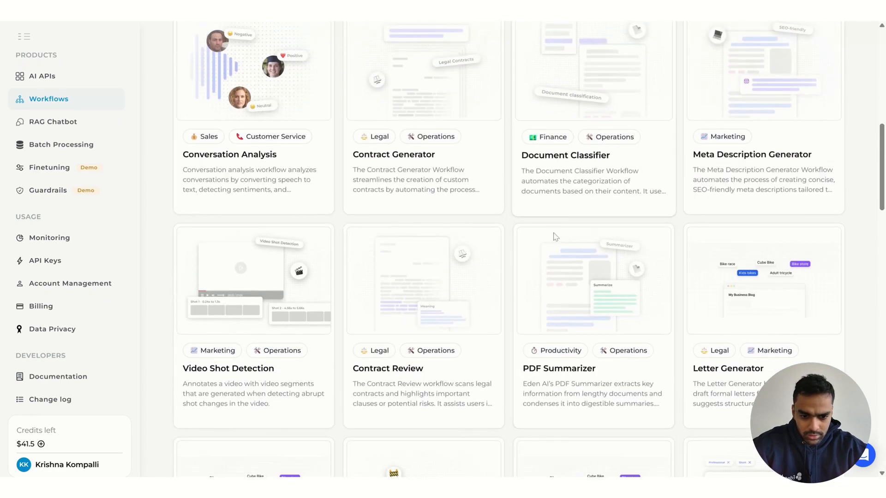
pyautogui.scroll(3, 586, 328)
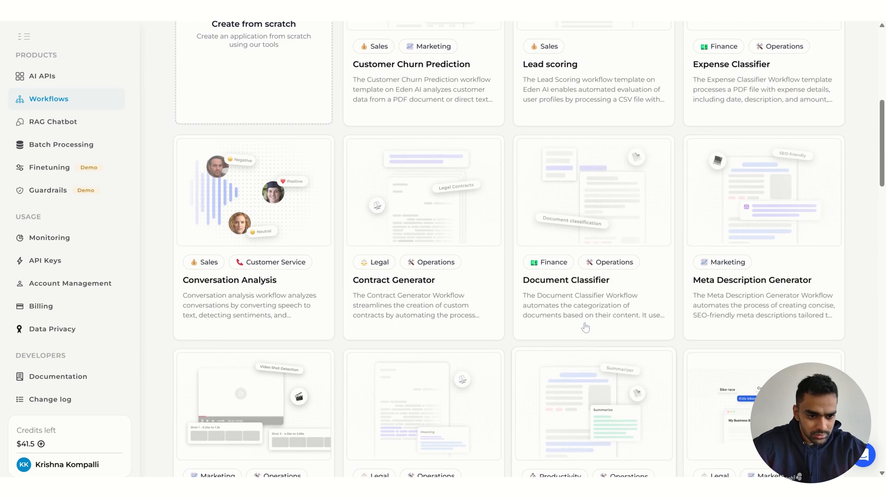
pyautogui.scroll(4, 590, 192)
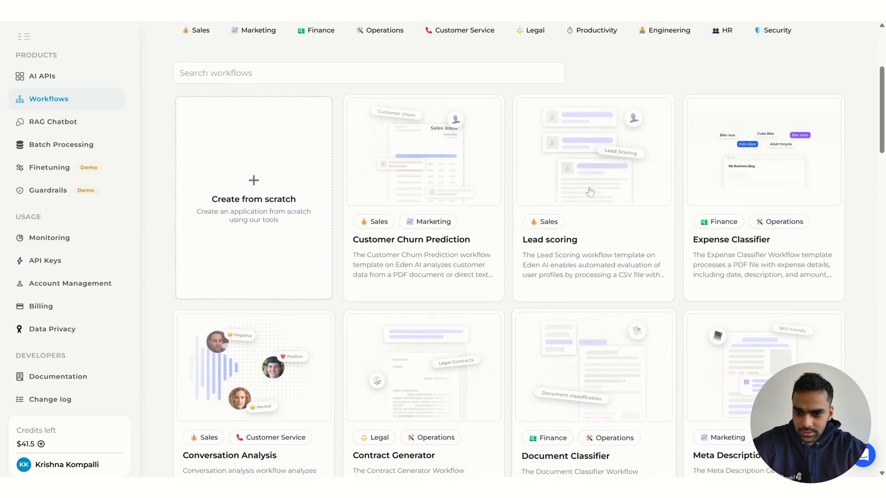
pyautogui.scroll(5, 590, 192)
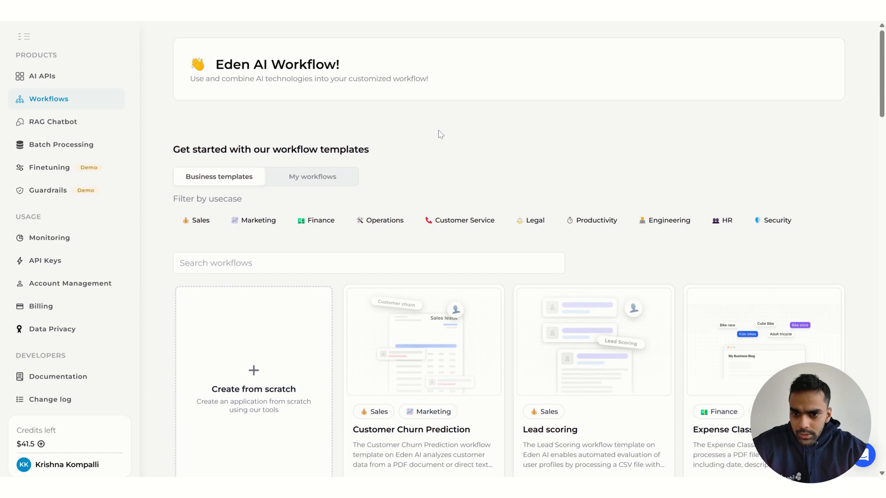
# Step: Create a project named workflows-demo from scratch, leaving the description empty
pyautogui.scroll(-2, 438, 130)
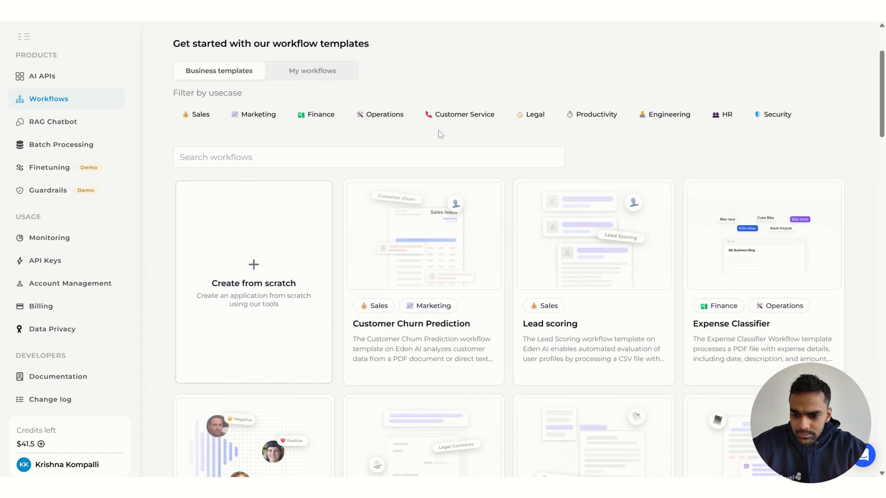
pyautogui.click(268, 268)
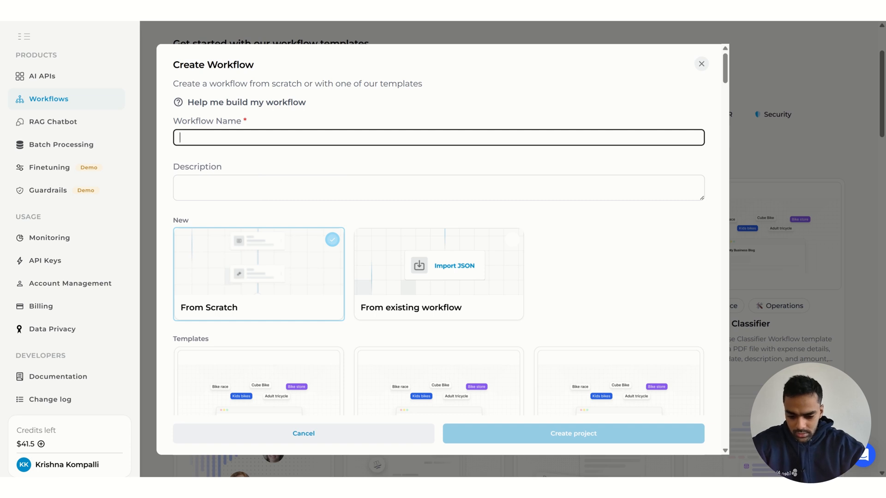
pyautogui.write('workflow')
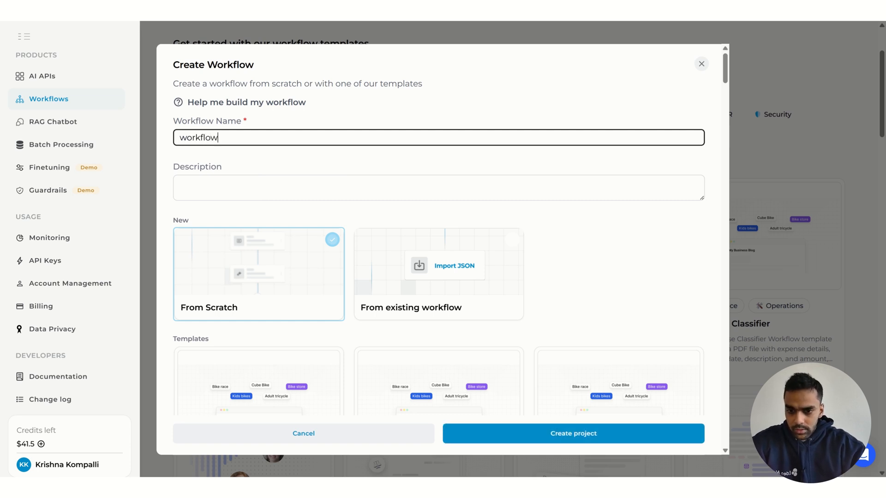
pyautogui.write('s-demo')
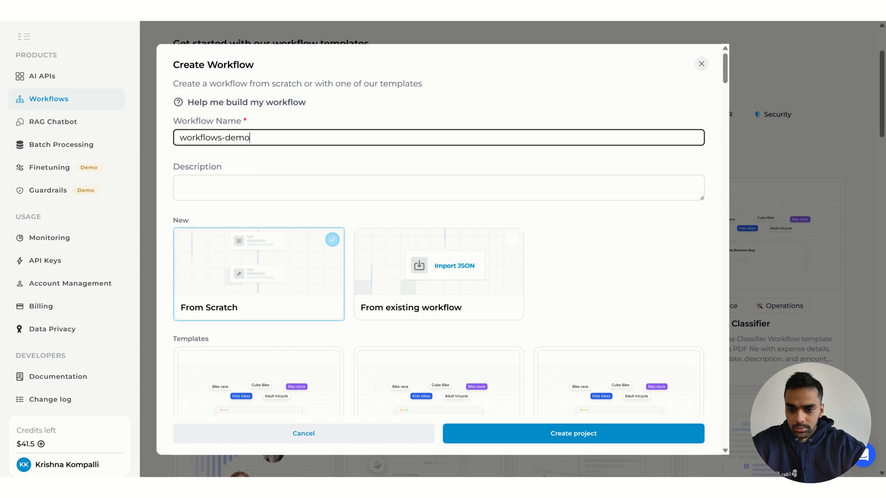
pyautogui.click(216, 187)
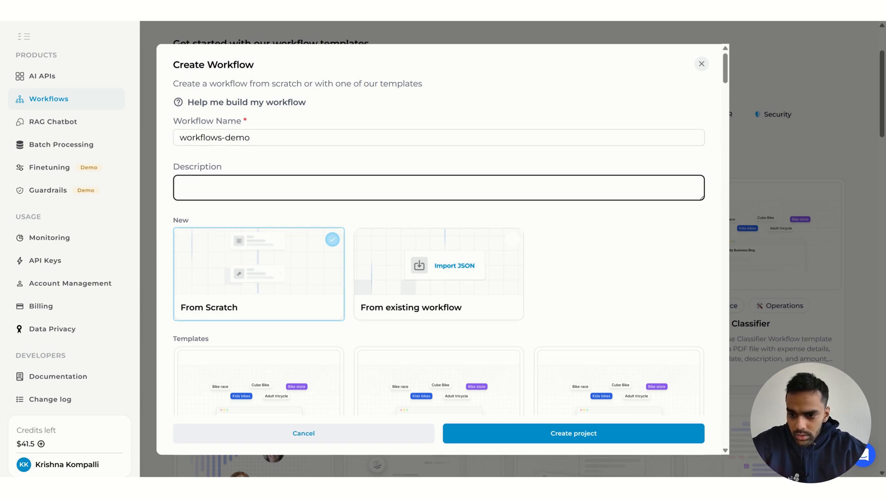
pyautogui.scroll(-3, 562, 162)
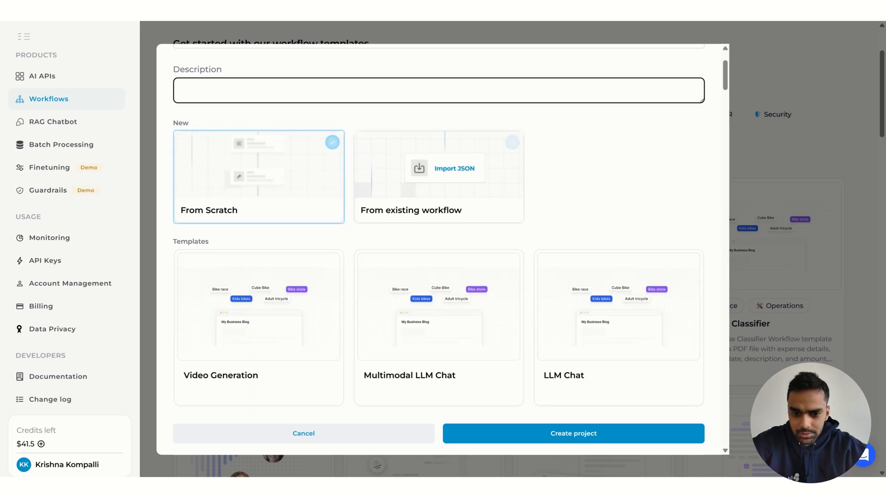
pyautogui.scroll(1, 564, 163)
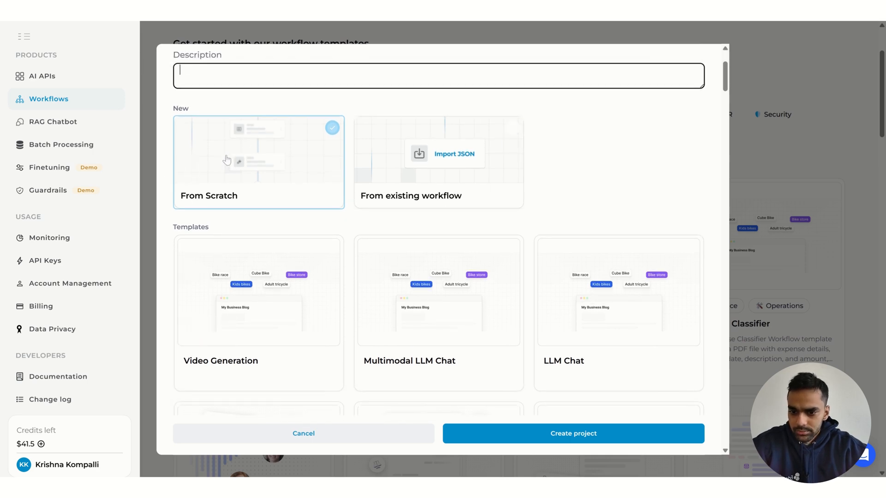
pyautogui.scroll(-3, 562, 187)
pyautogui.scroll(-5, 367, 280)
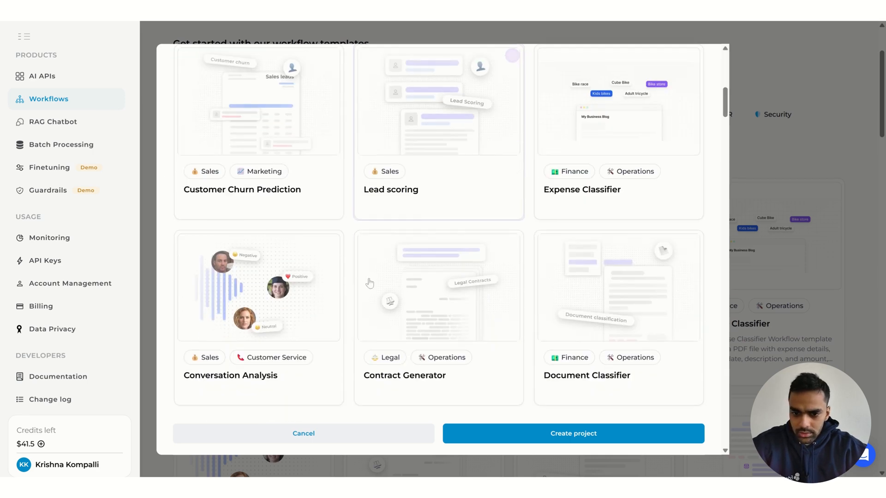
pyautogui.scroll(2, 369, 282)
pyautogui.scroll(-8, 369, 282)
pyautogui.scroll(15, 337, 299)
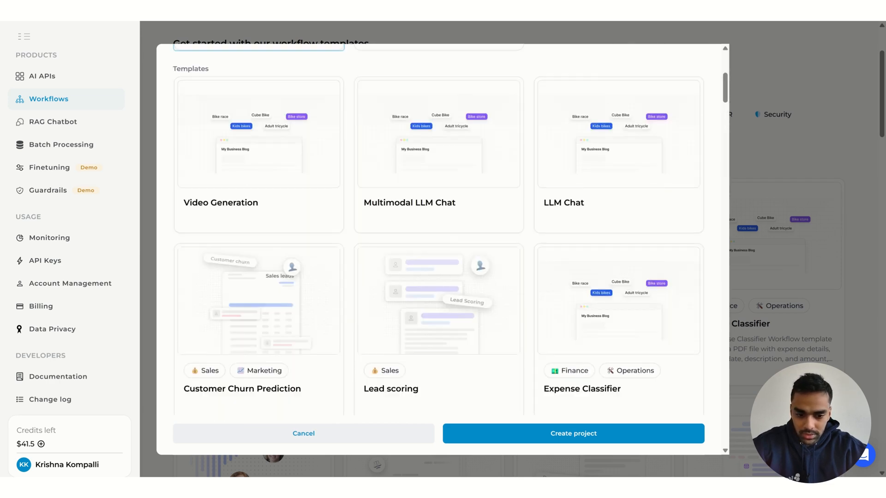
pyautogui.click(564, 436)
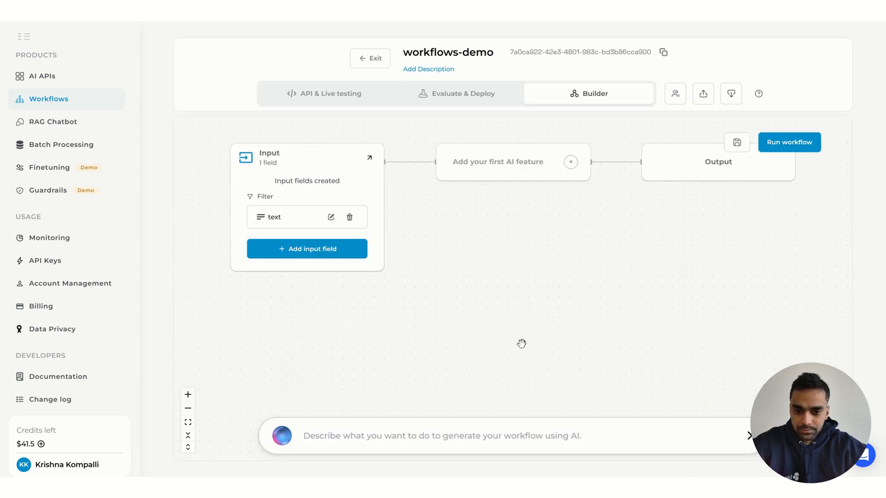
# Step: Examine the catalogue of nodes available for the first AI feature, including the logic, connector and tool nodes, and close it without adding any
pyautogui.moveTo(560, 261); pyautogui.dragTo(554, 329)
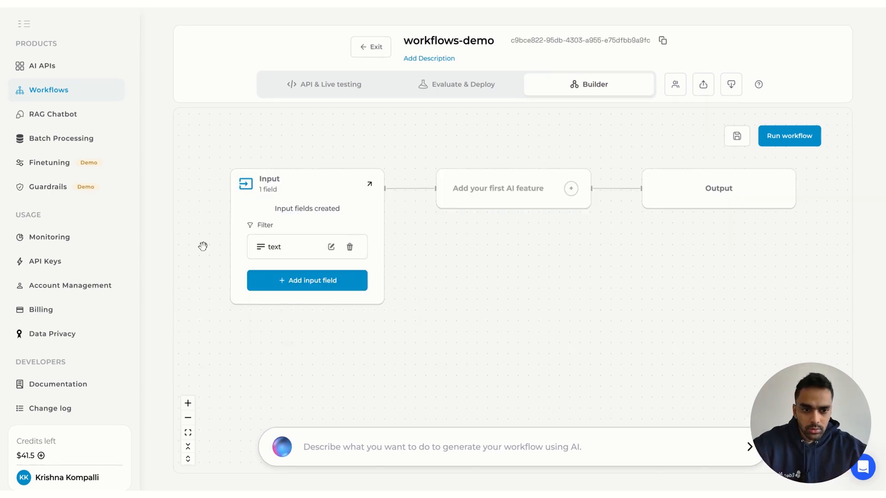
pyautogui.moveTo(504, 247)
pyautogui.mouseDown()
pyautogui.moveTo(526, 282)
pyautogui.moveTo(521, 247)
pyautogui.mouseUp()
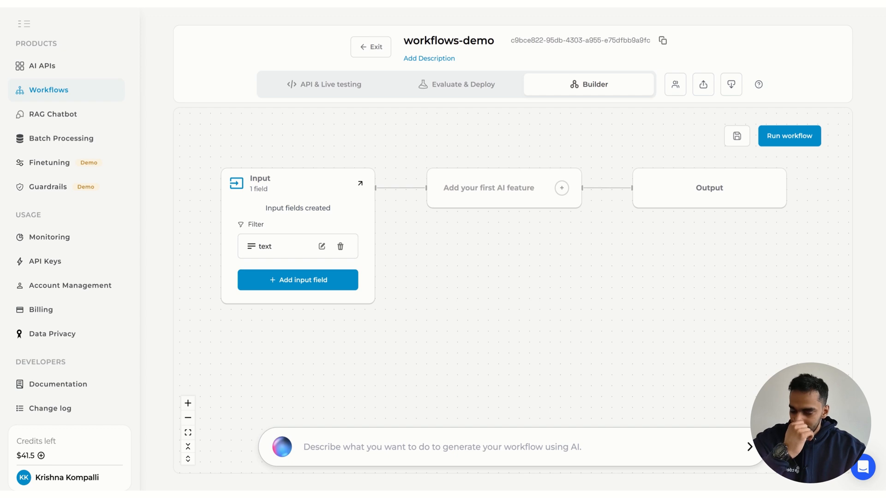
pyautogui.click(561, 188)
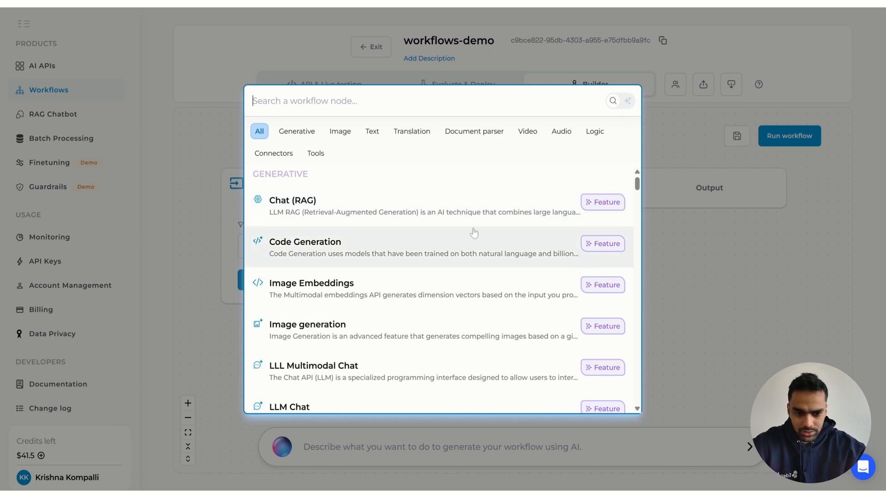
pyautogui.scroll(-20, 473, 233)
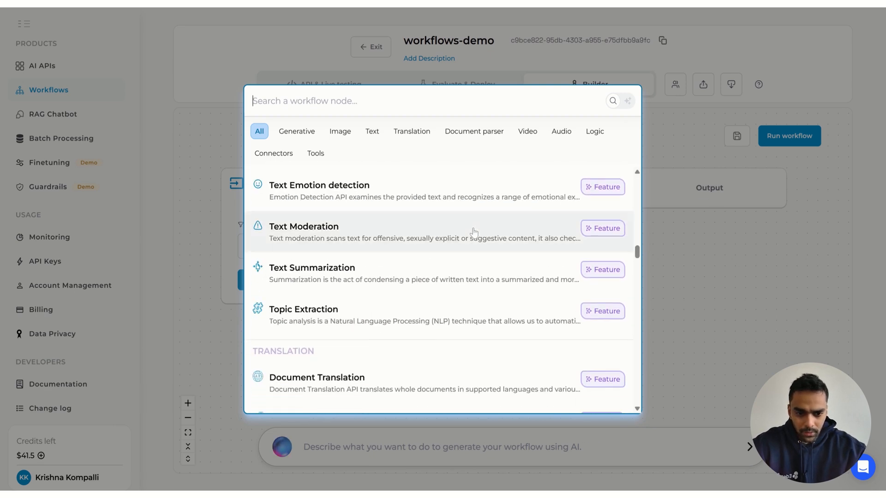
pyautogui.scroll(-20, 474, 233)
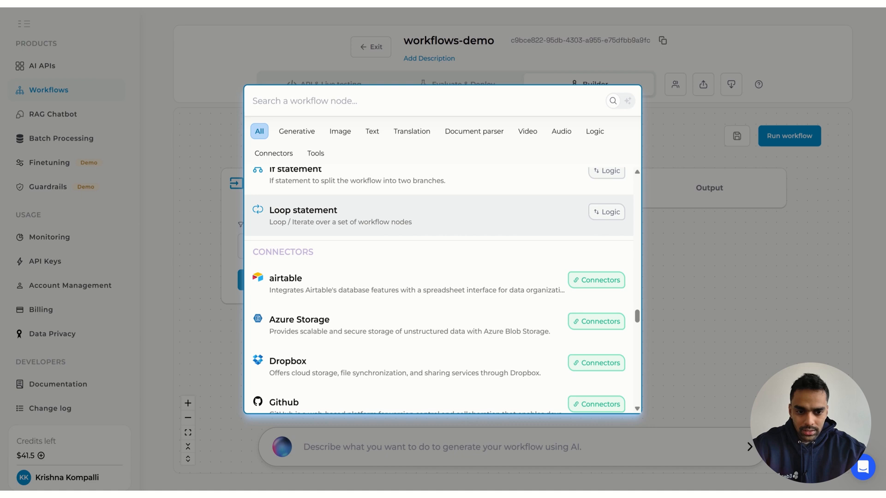
pyautogui.scroll(1, 405, 212)
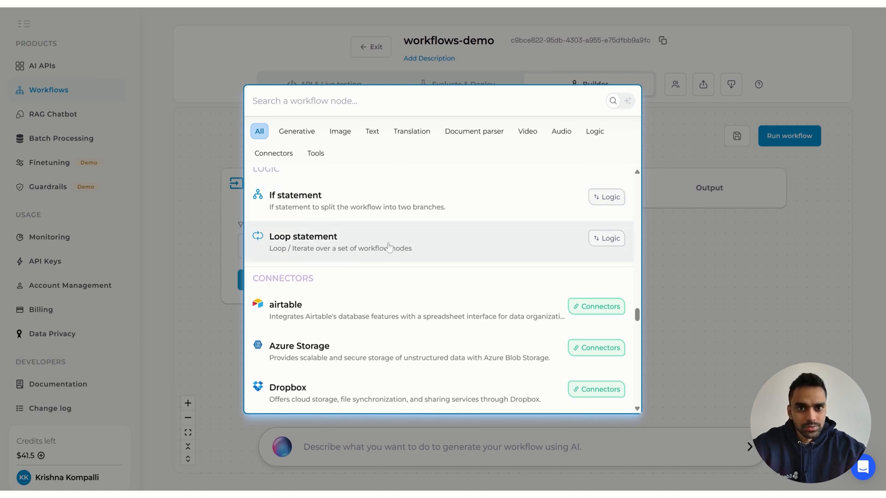
pyautogui.scroll(-2, 389, 300)
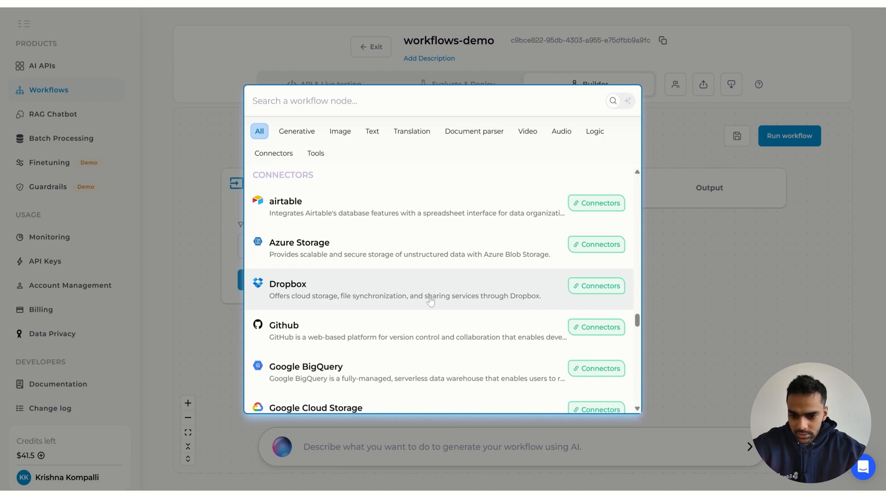
pyautogui.scroll(-10, 431, 346)
pyautogui.scroll(-20, 431, 346)
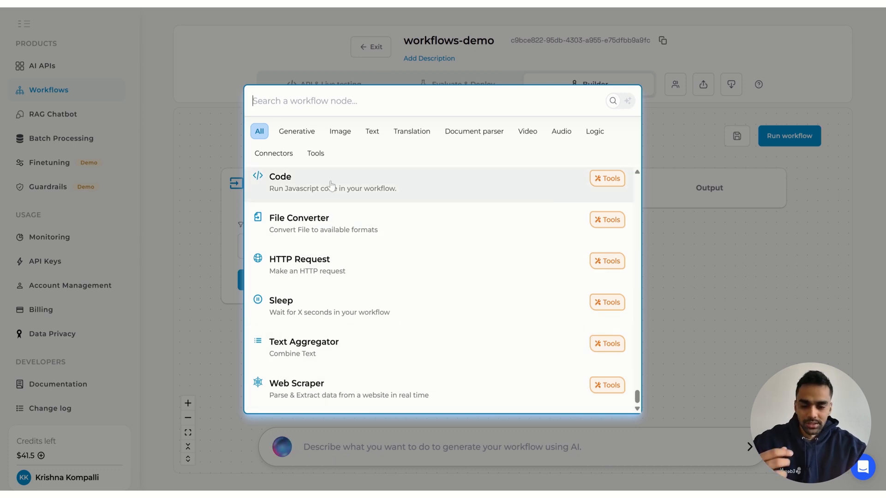
pyautogui.click(705, 276)
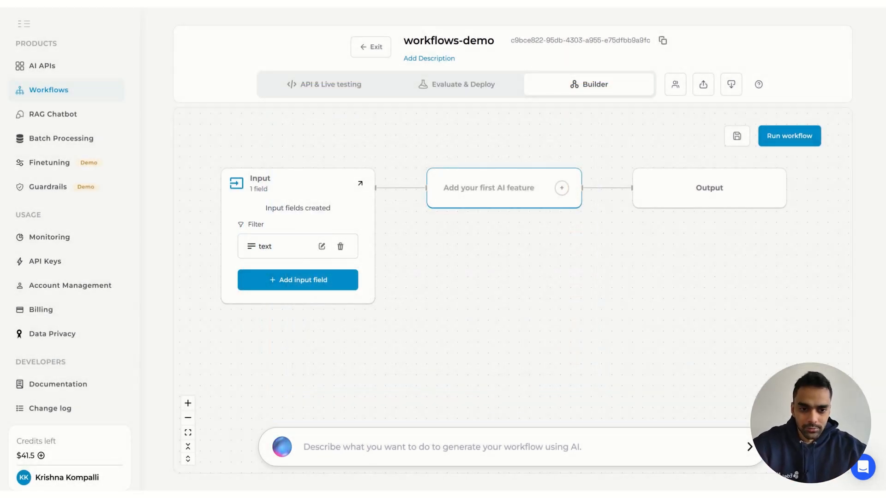
# Step: Rename the Input node's existing string field to query and save the field
pyautogui.moveTo(597, 257); pyautogui.dragTo(600, 274)
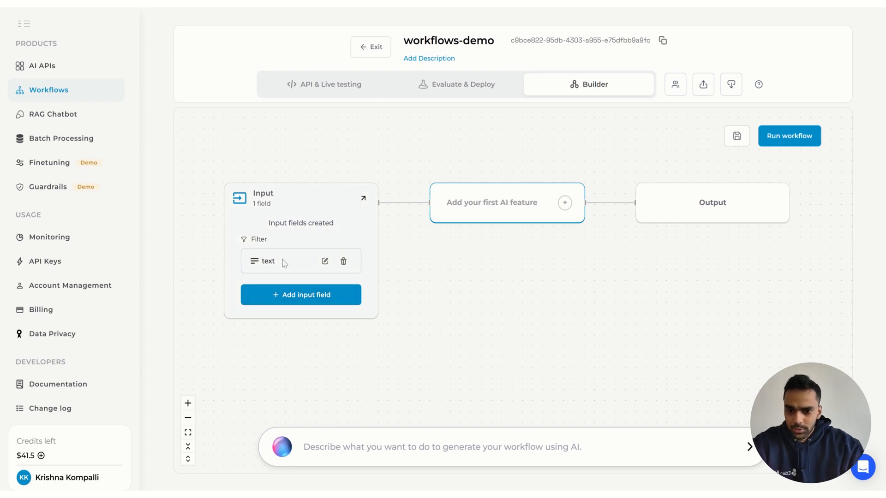
pyautogui.click(324, 261)
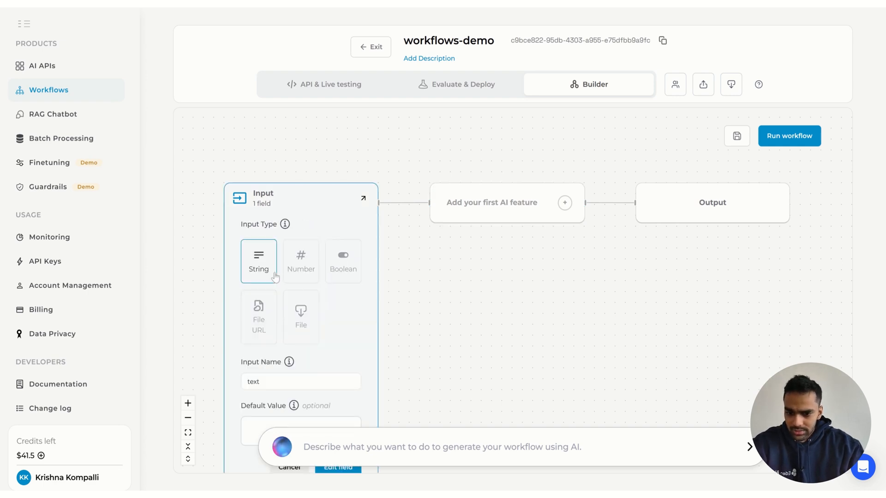
pyautogui.moveTo(403, 296); pyautogui.dragTo(412, 215)
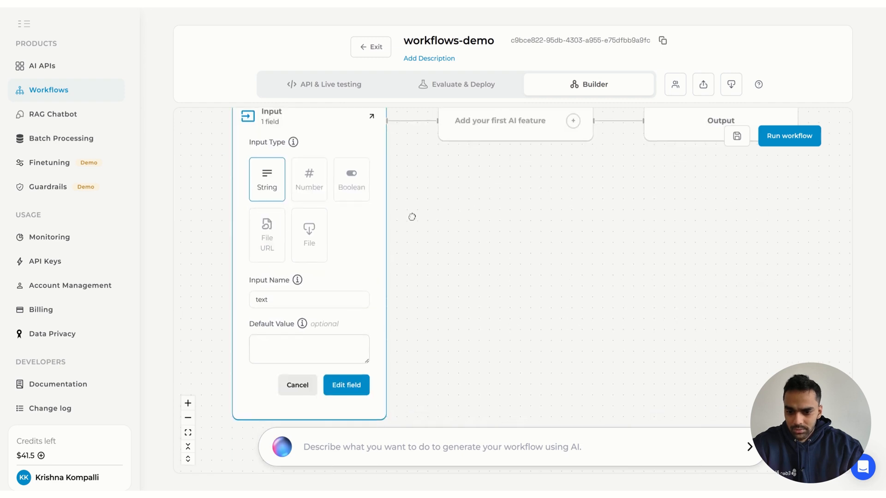
pyautogui.click(304, 300)
pyautogui.press('BackSpace')
pyautogui.press('BackSpace')
pyautogui.press('BackSpace')
pyautogui.press('BackSpace')
pyautogui.write('quet')
pyautogui.press('BackSpace')
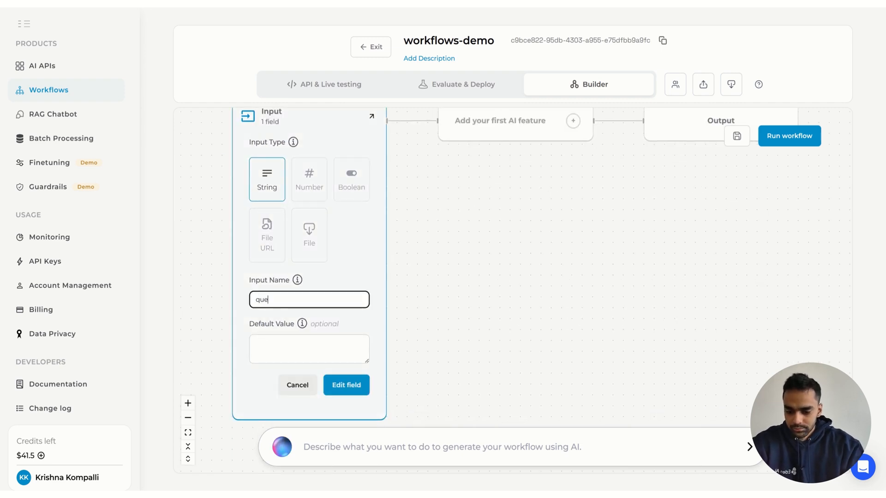
pyautogui.write('ry')
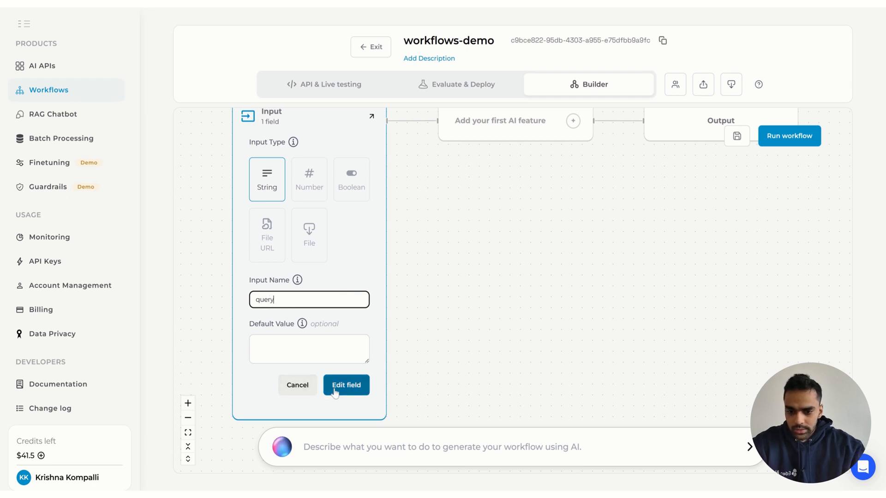
pyautogui.click(334, 392)
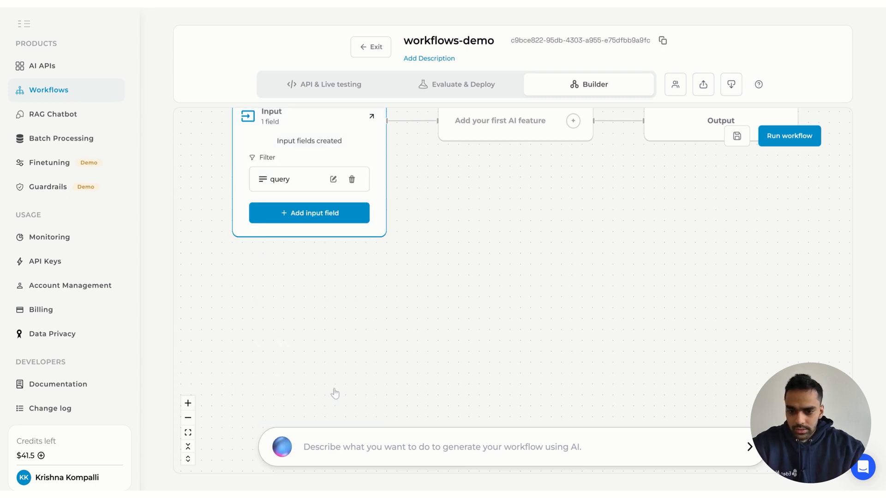
# Step: Add a File input field named InputImage to the Input node
pyautogui.click(333, 226)
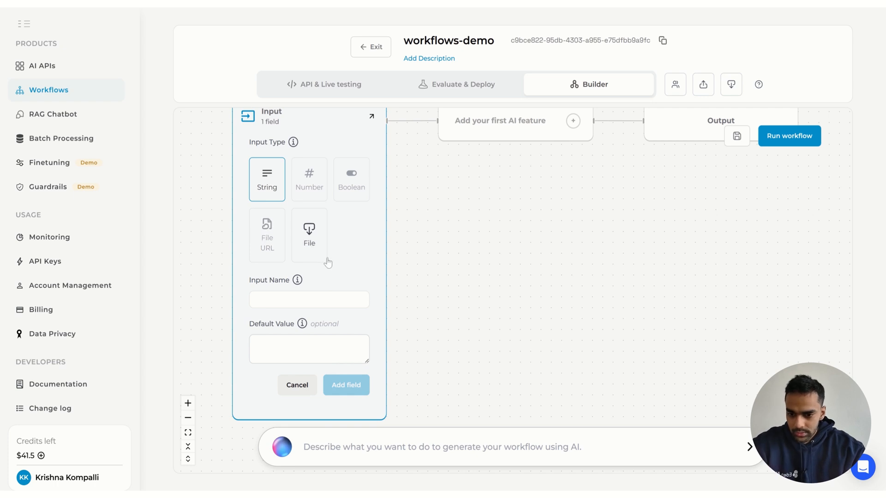
pyautogui.click(309, 241)
pyautogui.click(292, 298)
pyautogui.write('In')
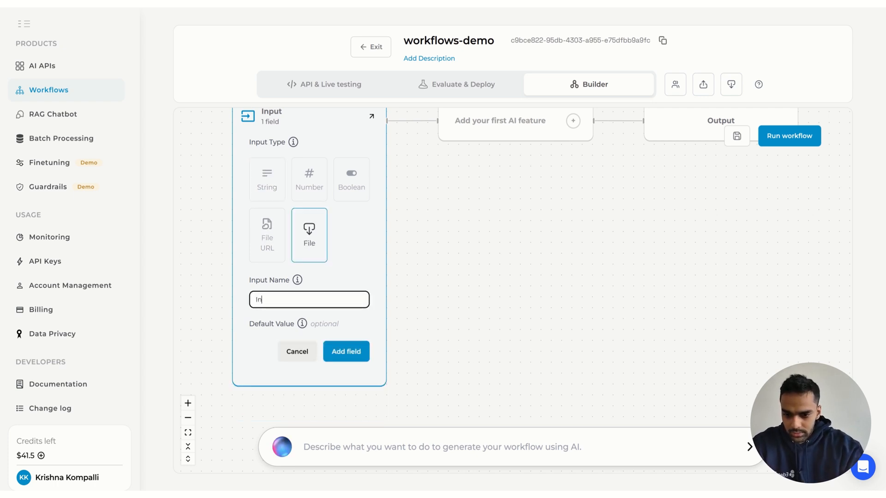
pyautogui.write('putImage')
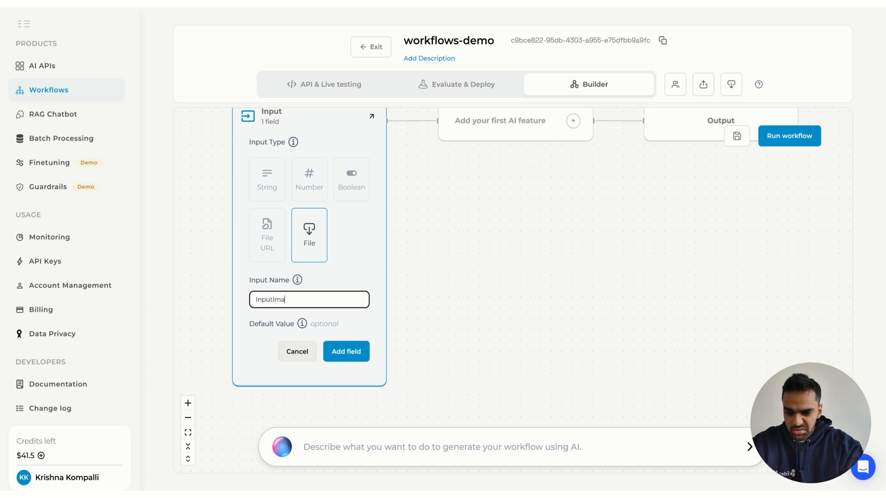
pyautogui.click(354, 351)
# Step: Search the node catalogue for ocr and add OCR Multipage as the workflow's first AI feature
pyautogui.moveTo(426, 262); pyautogui.dragTo(408, 345)
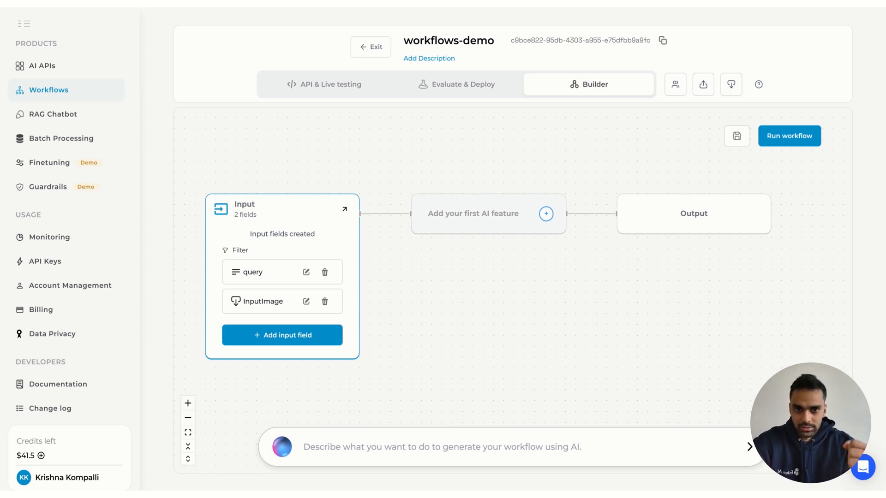
pyautogui.click(546, 213)
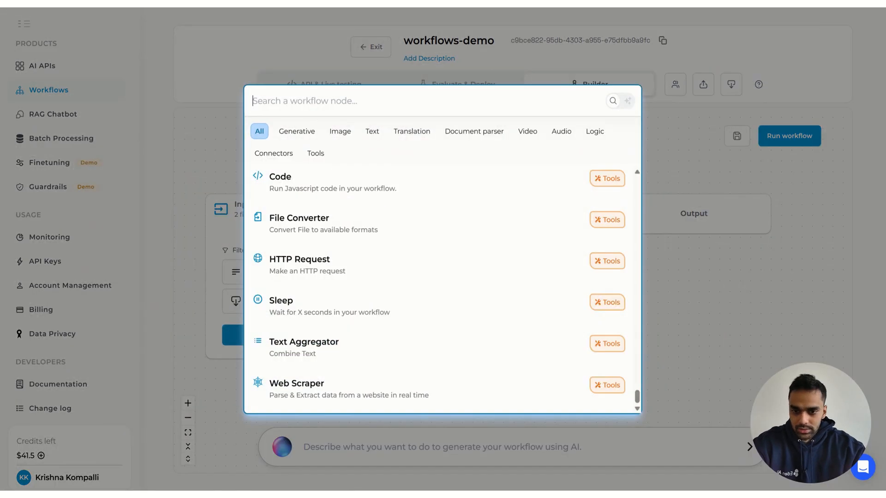
pyautogui.write('ocr')
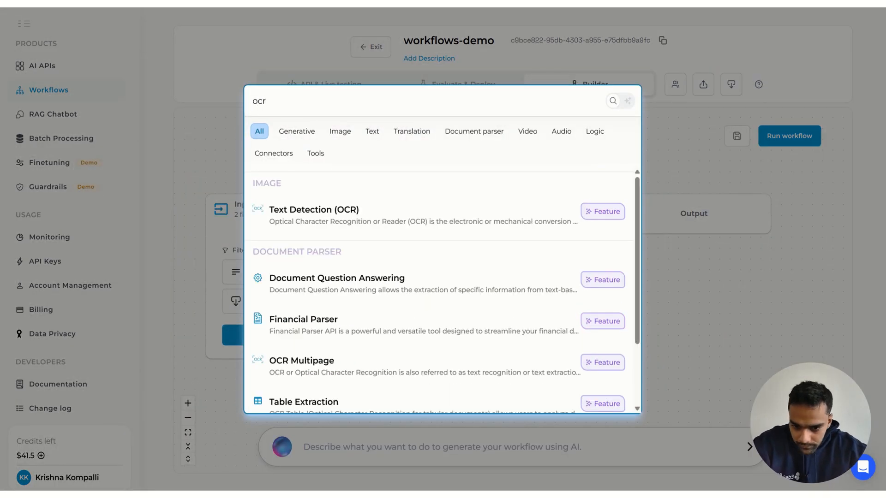
pyautogui.scroll(-2, 386, 349)
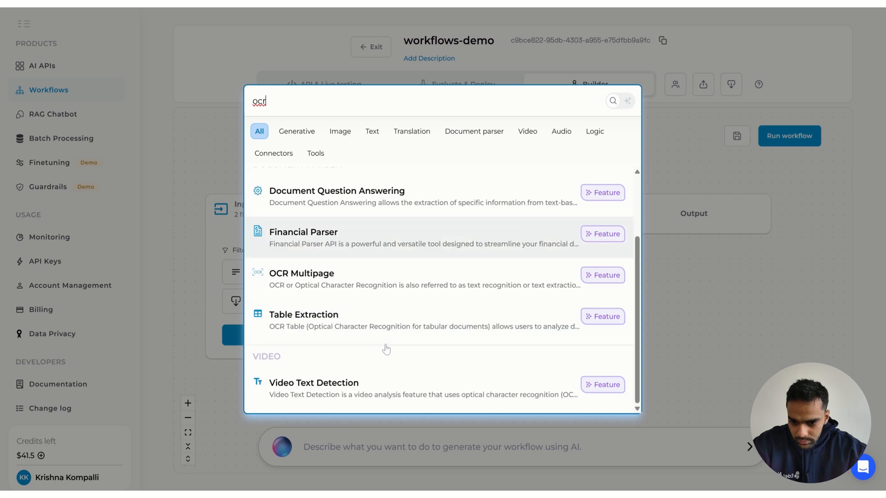
pyautogui.click(328, 278)
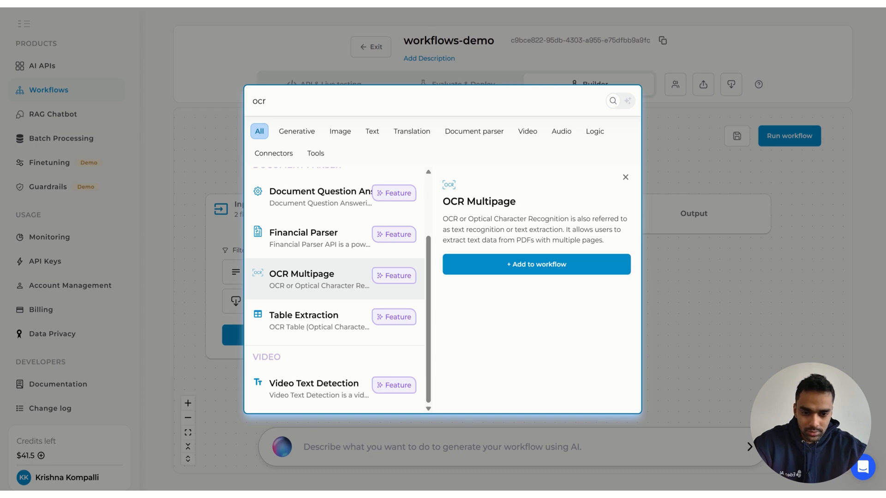
pyautogui.click(560, 266)
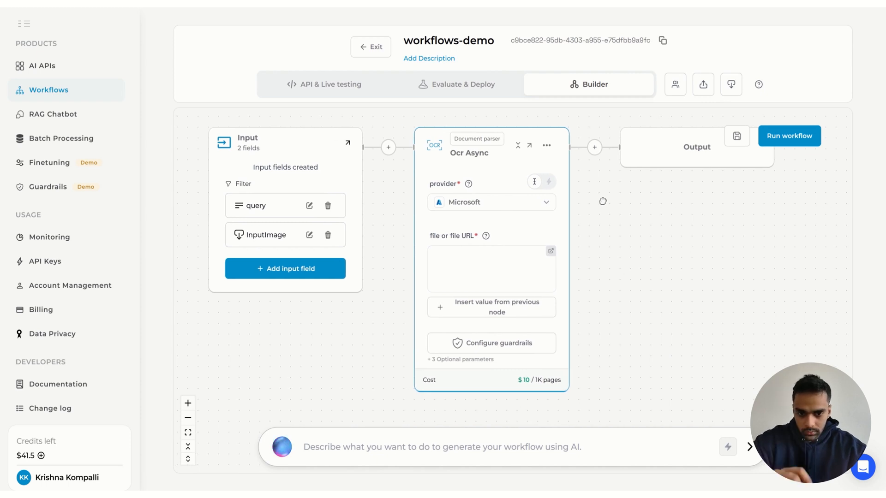
# Step: Open the full settings of the Ocr Async node and choose Microsoft as its provider
pyautogui.moveTo(602, 201); pyautogui.dragTo(584, 219)
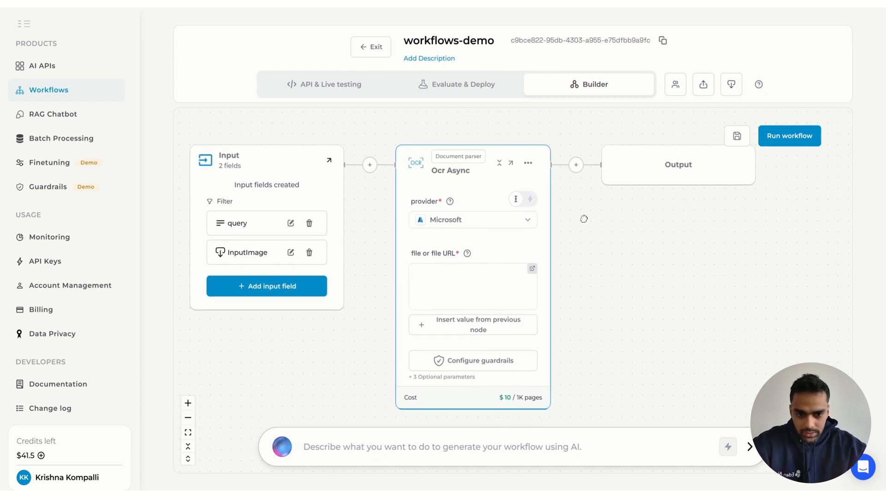
pyautogui.click(511, 165)
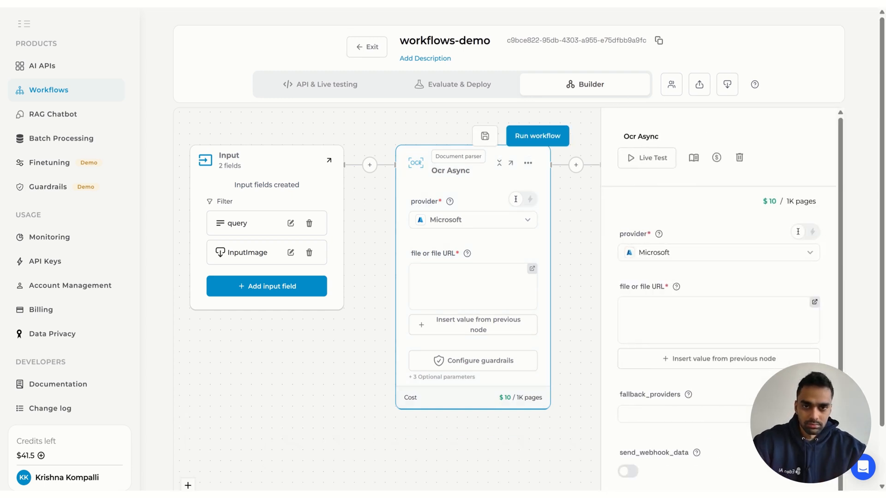
pyautogui.scroll(-1, 694, 276)
pyautogui.scroll(1, 695, 277)
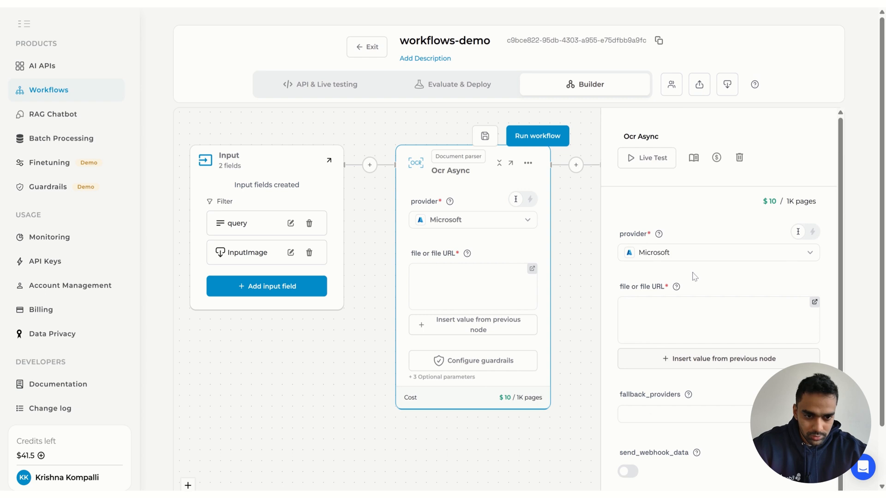
pyautogui.click(693, 259)
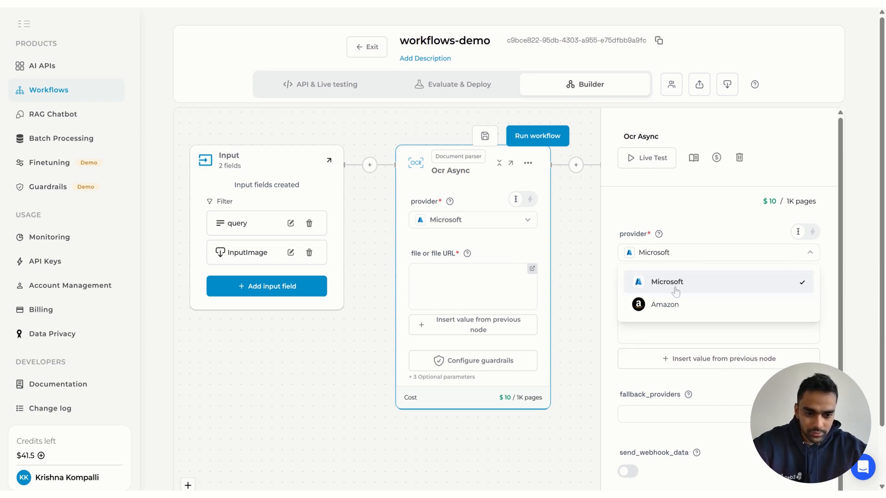
pyautogui.click(636, 283)
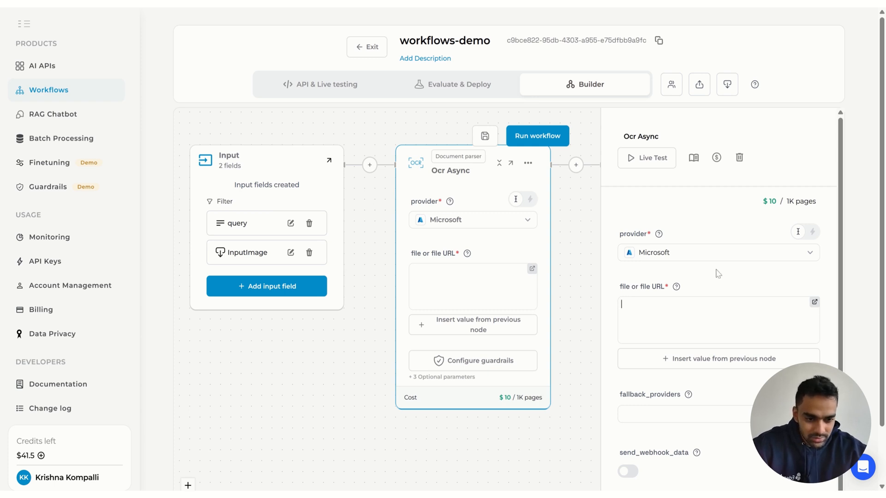
# Step: Link the Ocr Async node's file or file URL parameter to the Input node's InputImage field
pyautogui.scroll(-1, 710, 279)
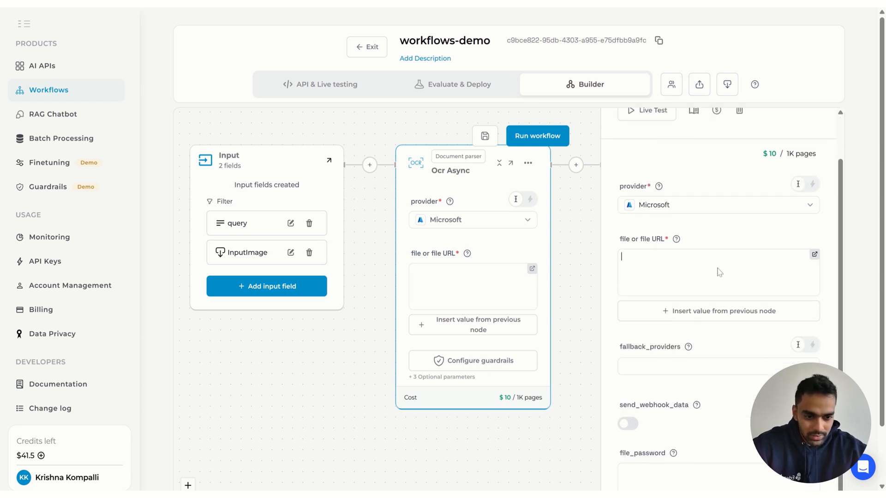
pyautogui.click(718, 311)
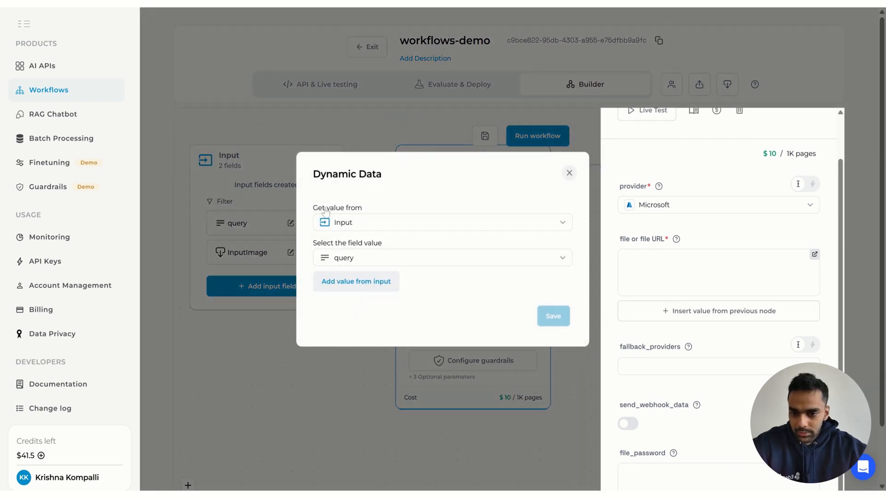
pyautogui.click(367, 261)
pyautogui.click(361, 306)
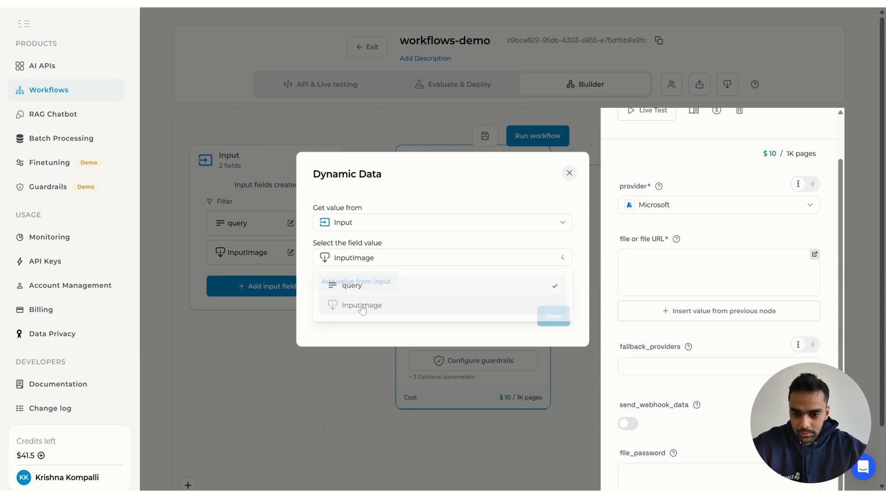
pyautogui.click(358, 282)
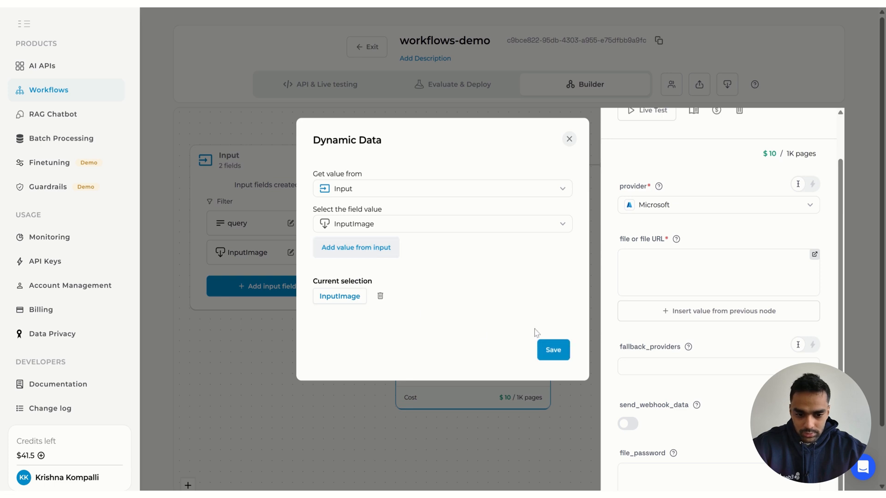
pyautogui.click(558, 353)
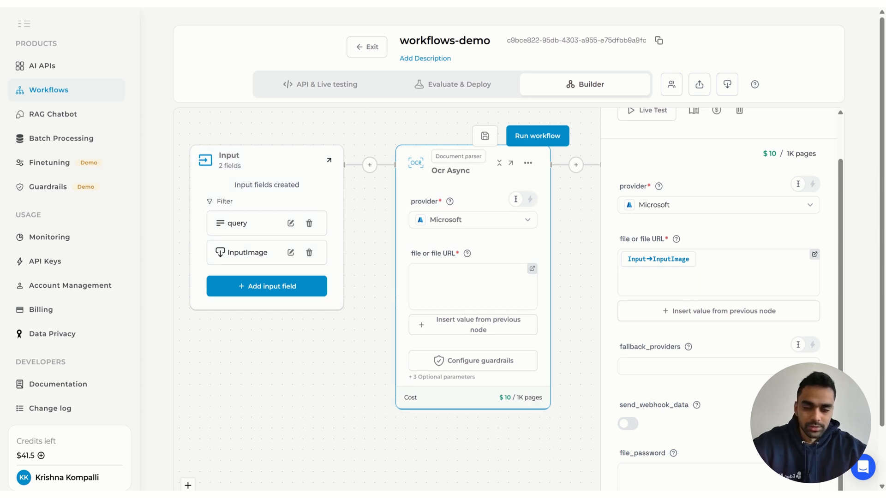
# Step: Set Amazon as the Ocr Async node's fallback provider and close the node's settings
pyautogui.scroll(-2, 660, 295)
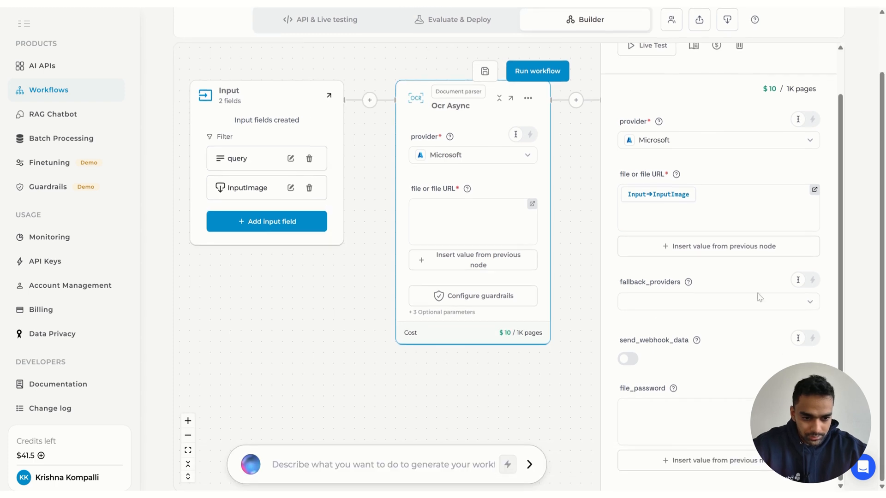
pyautogui.moveTo(672, 287); pyautogui.dragTo(669, 300)
pyautogui.click(670, 303)
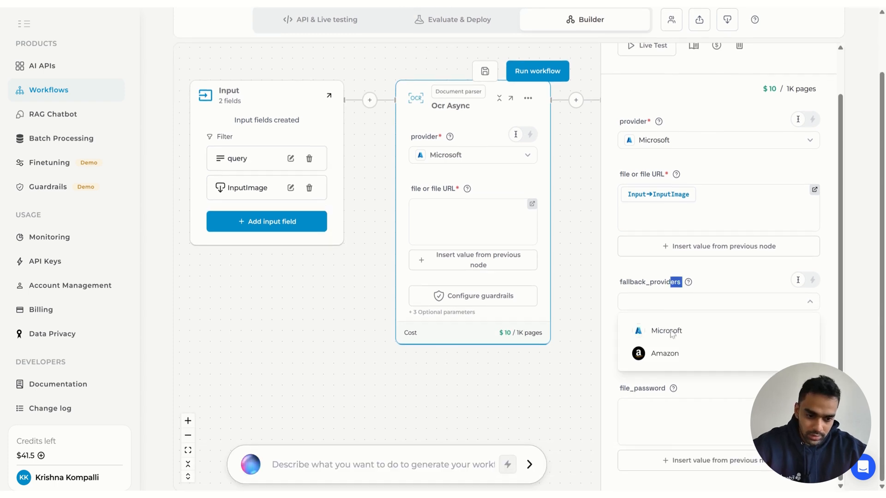
pyautogui.click(674, 354)
pyautogui.click(732, 279)
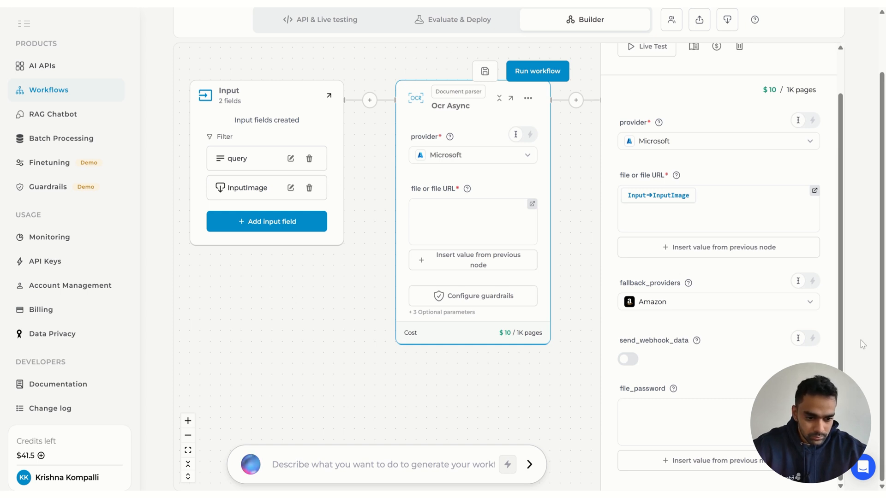
pyautogui.scroll(2, 778, 302)
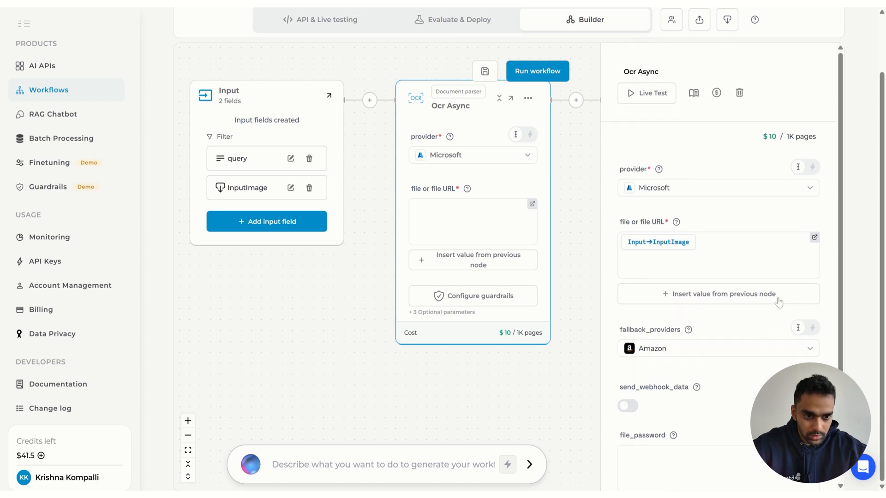
pyautogui.click(578, 261)
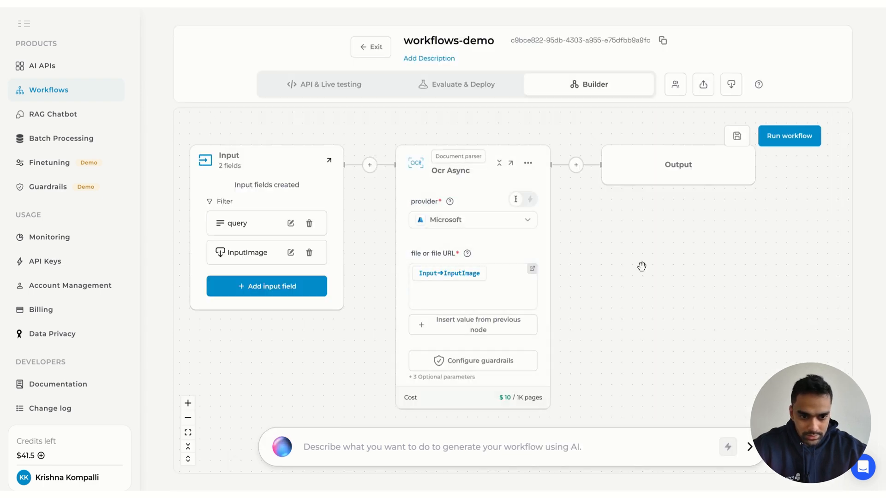
# Step: Search the node catalogue for llm and add an LLM Chat node between Ocr Async and Output
pyautogui.moveTo(635, 263)
pyautogui.mouseDown()
pyautogui.moveTo(570, 247)
pyautogui.moveTo(633, 286)
pyautogui.moveTo(645, 250)
pyautogui.mouseUp()
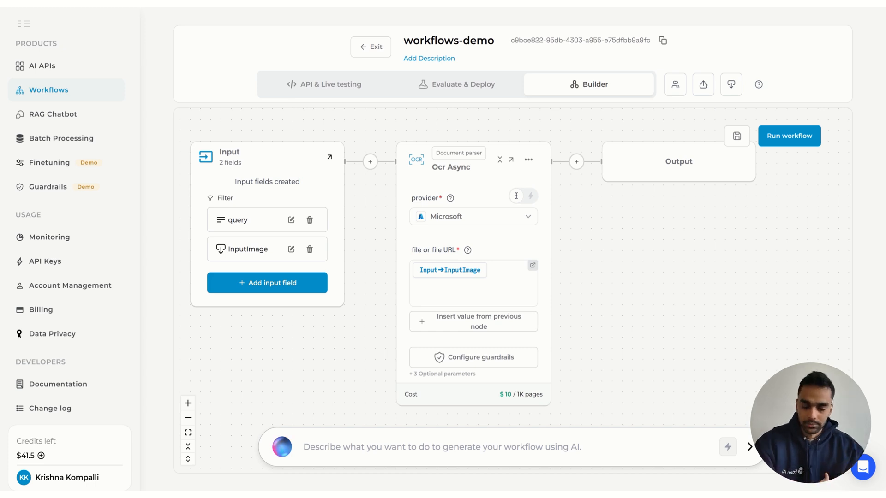
pyautogui.click(577, 162)
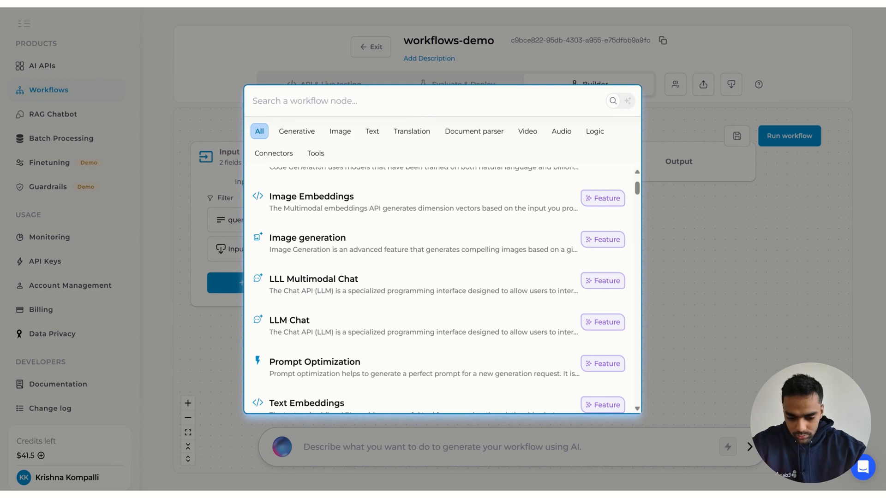
pyautogui.write('llm')
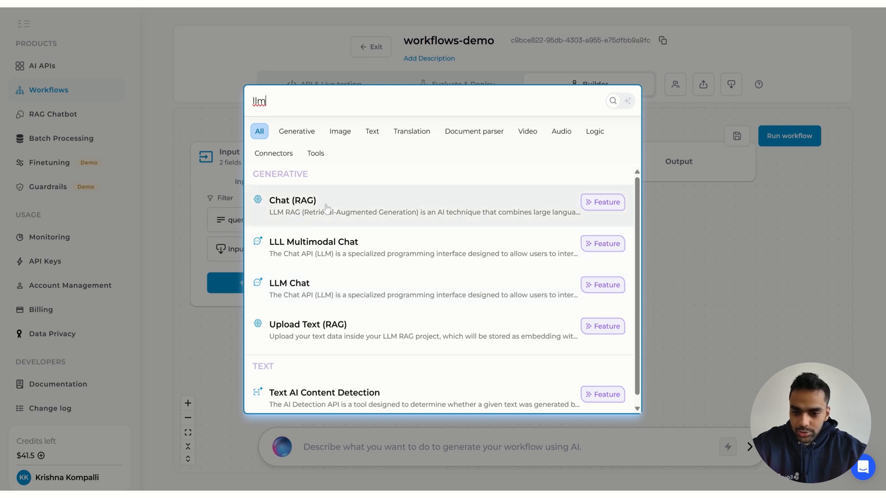
pyautogui.click(326, 295)
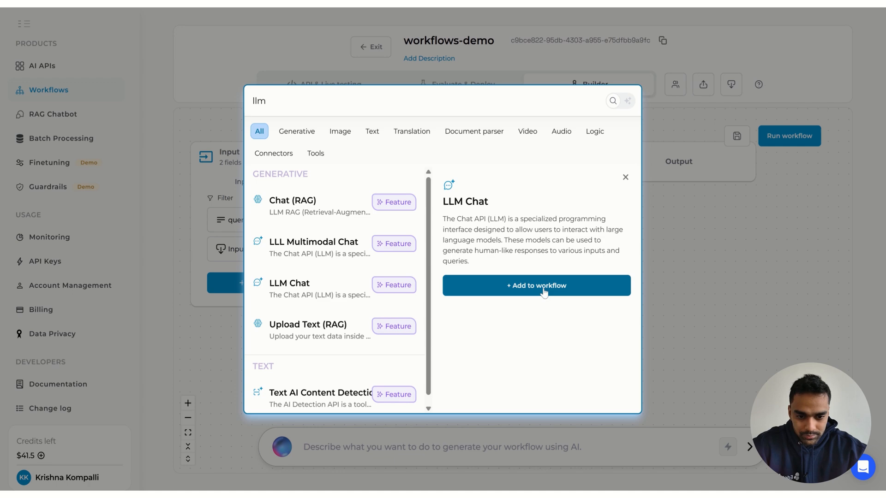
pyautogui.click(543, 287)
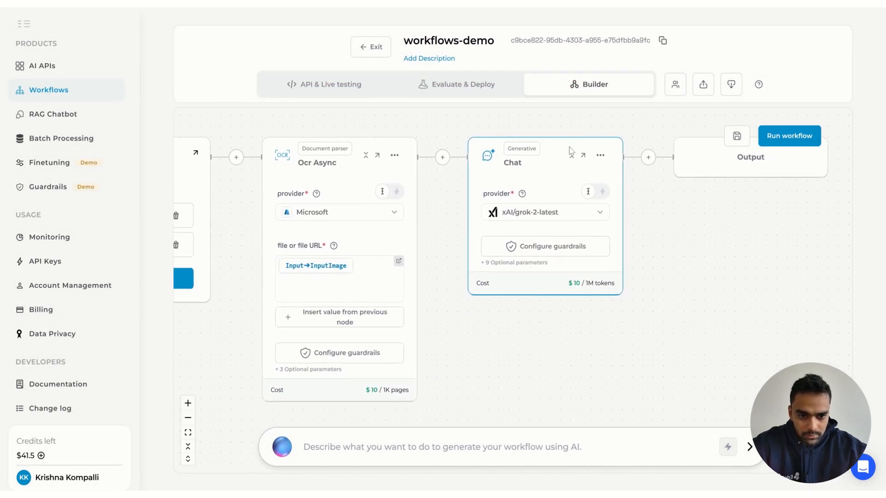
# Step: Open the Chat node's full settings and set its provider to Anthropic/claude-3-7-sonnet-20250219
pyautogui.click(584, 157)
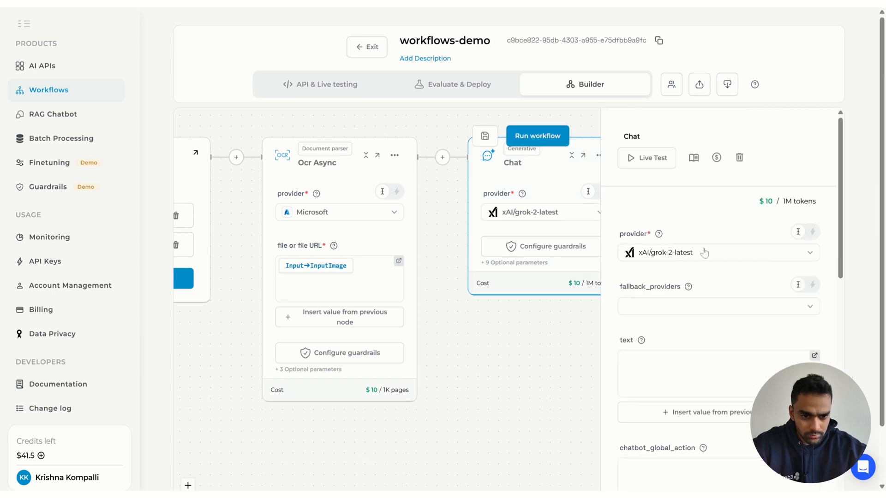
pyautogui.click(704, 252)
pyautogui.scroll(-3, 681, 300)
pyautogui.scroll(-3, 681, 309)
pyautogui.scroll(1, 682, 309)
pyautogui.scroll(-1, 676, 338)
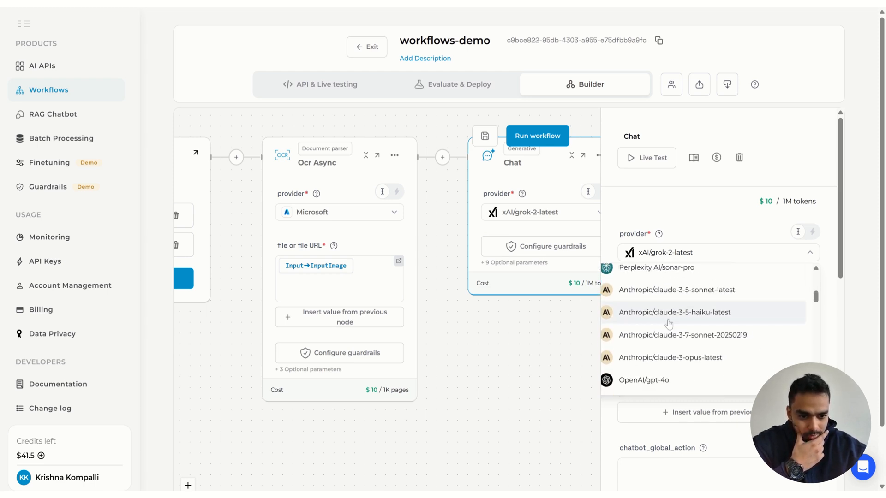
pyautogui.click(676, 336)
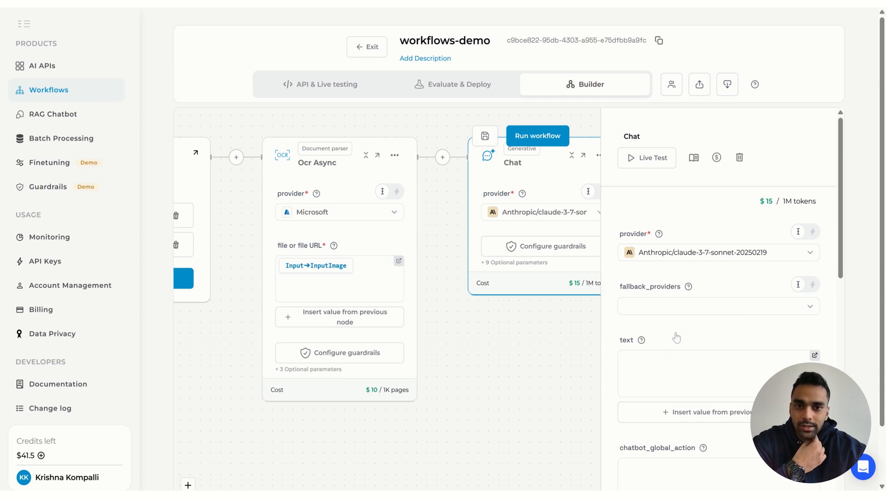
# Step: Set the Chat node's fallback provider to OpenAI/gpt-4o
pyautogui.click(713, 310)
pyautogui.scroll(-5, 673, 355)
pyautogui.scroll(-2, 675, 356)
pyautogui.scroll(2, 674, 356)
pyautogui.scroll(-1, 674, 356)
pyautogui.click(660, 366)
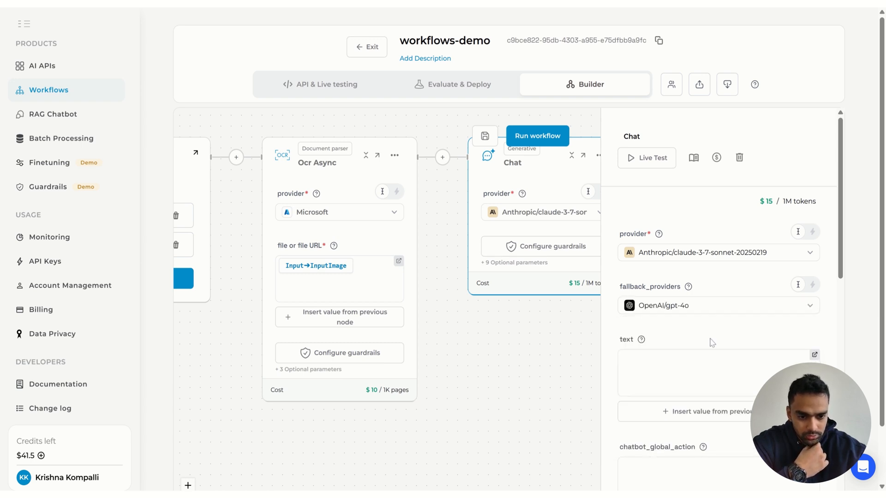
# Step: Insert the raw_text value from the Ocr Async node into the Chat node's text field
pyautogui.scroll(-1, 678, 323)
pyautogui.scroll(-2, 685, 276)
pyautogui.scroll(1, 685, 277)
pyautogui.scroll(-1, 686, 278)
pyautogui.scroll(-1, 684, 277)
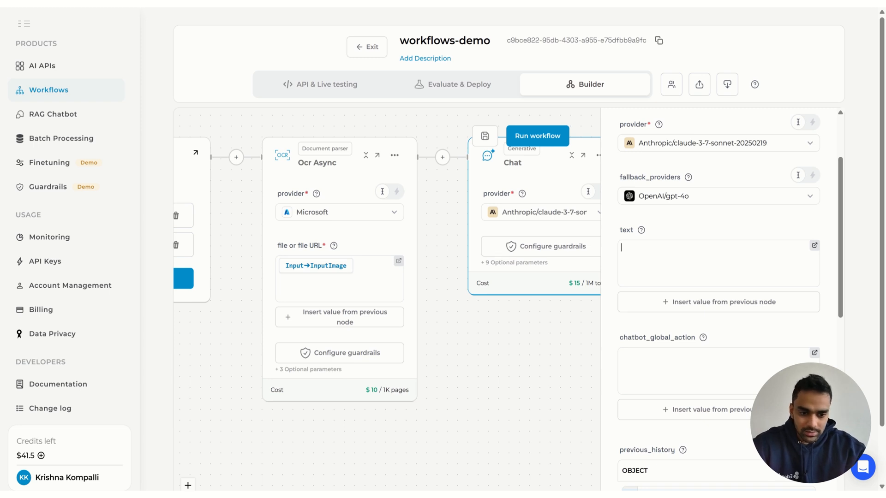
pyautogui.scroll(-1, 719, 300)
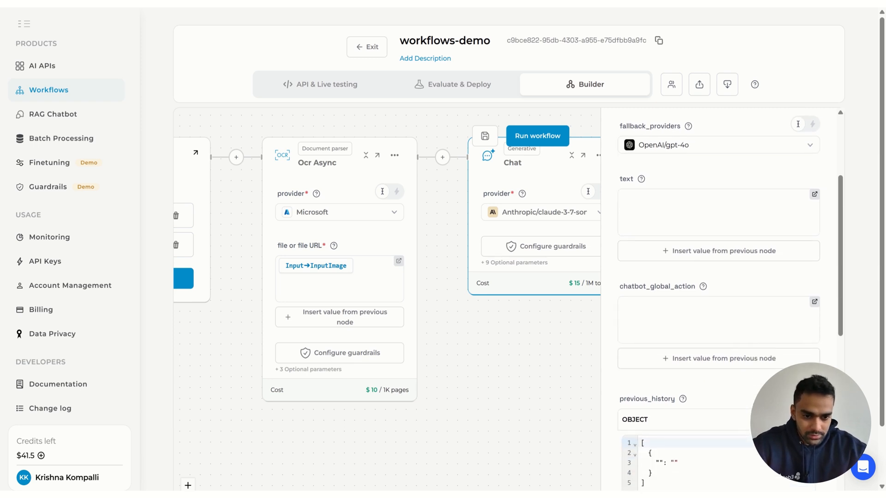
pyautogui.click(623, 224)
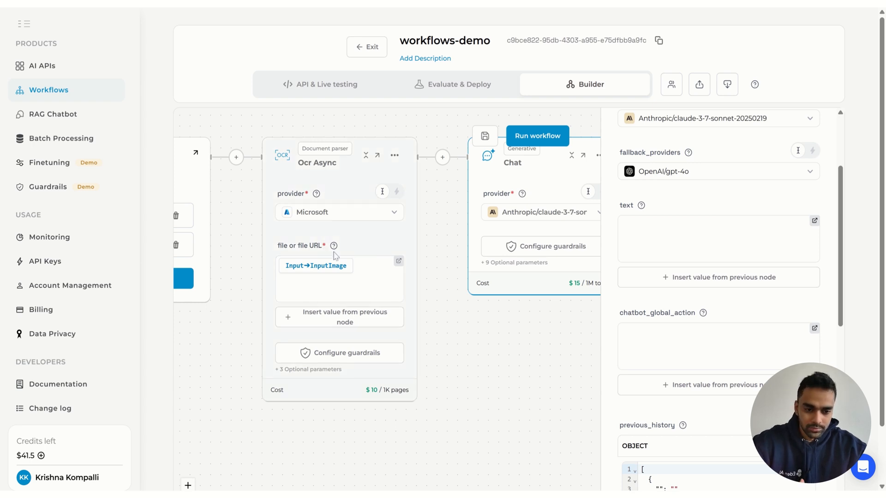
pyautogui.click(692, 279)
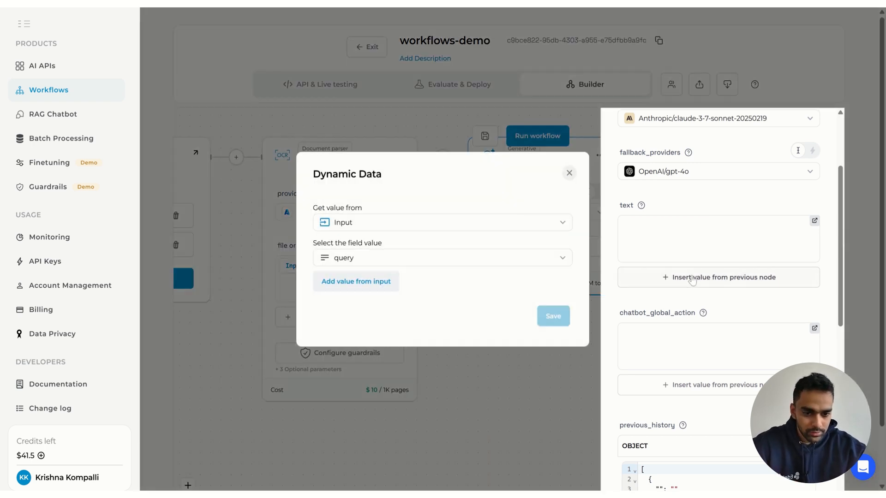
pyautogui.click(357, 225)
pyautogui.click(358, 279)
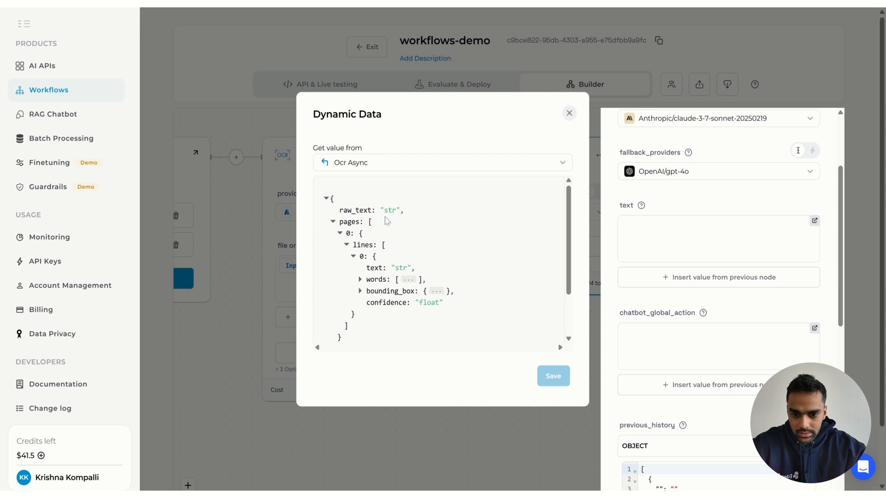
pyautogui.scroll(-2, 411, 309)
pyautogui.scroll(2, 411, 309)
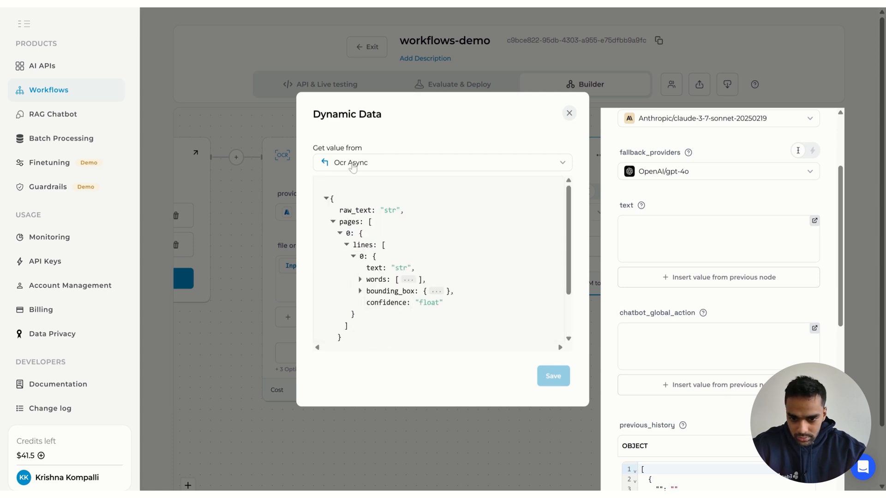
pyautogui.click(355, 210)
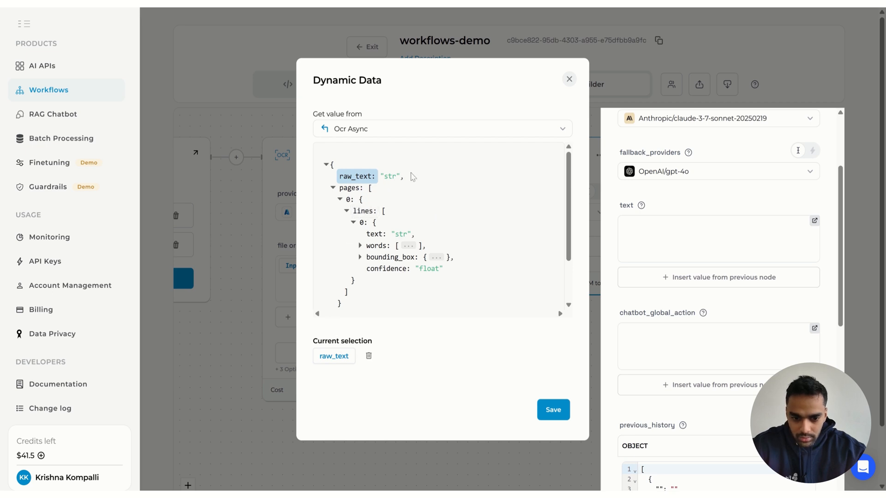
pyautogui.click(558, 411)
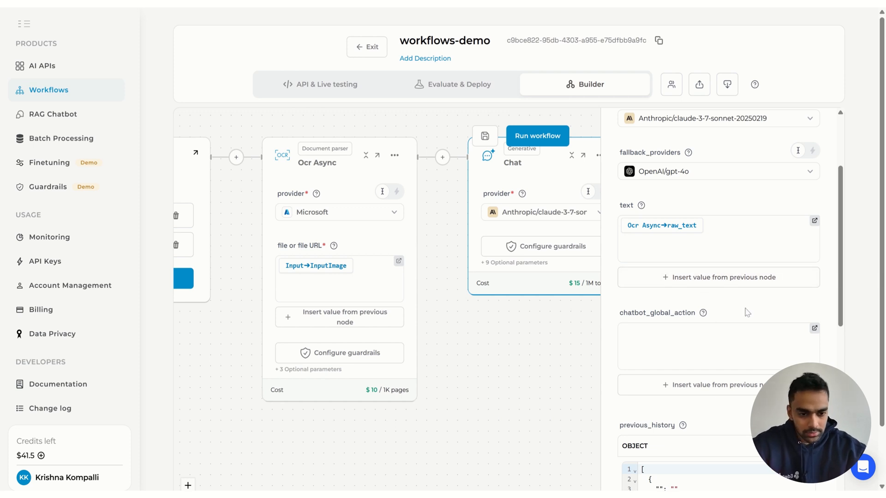
# Step: Enter "Answer this question: " as the Chat node's chatbot_global_action prompt
pyautogui.scroll(-2, 740, 313)
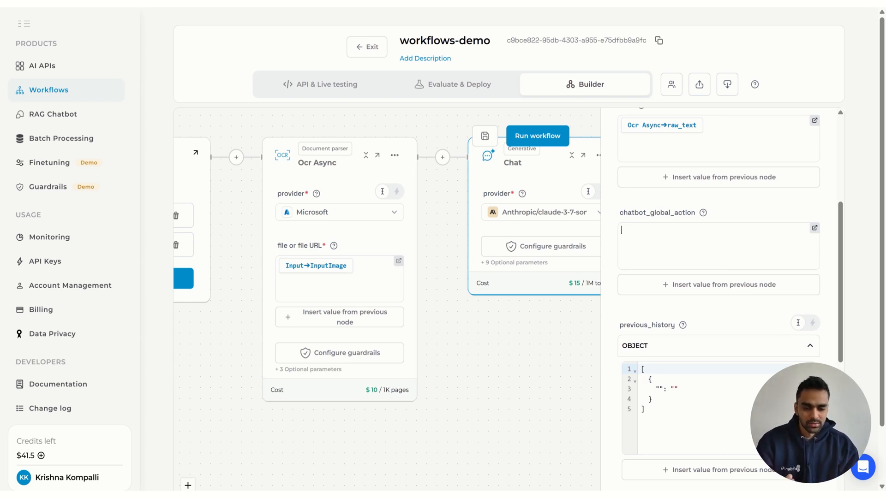
pyautogui.write('Anser th')
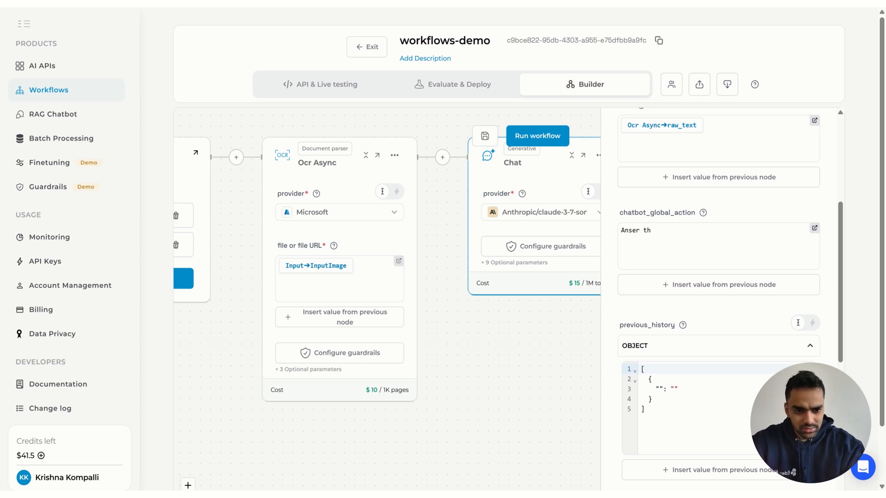
pyautogui.press('BackSpace')
pyautogui.press('BackSpace')
pyautogui.press('BackSpace')
pyautogui.press('BackSpace')
pyautogui.press('BackSpace')
pyautogui.write('wer this question')
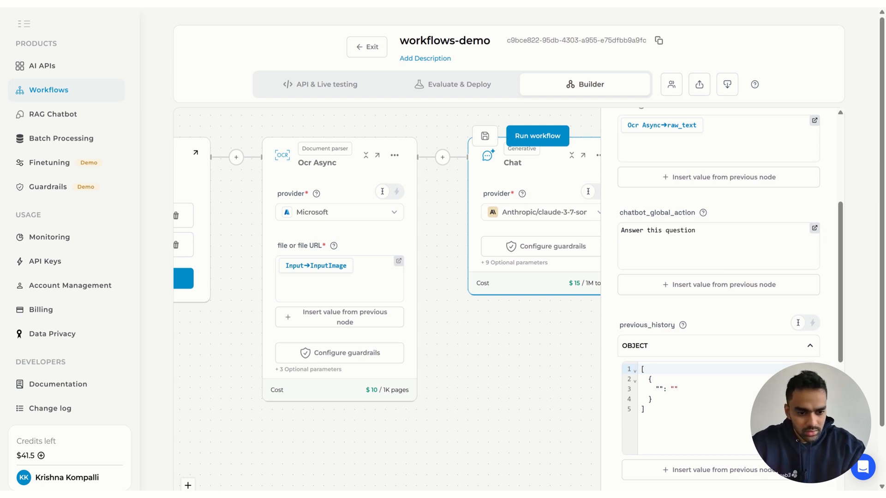
pyautogui.write(':')
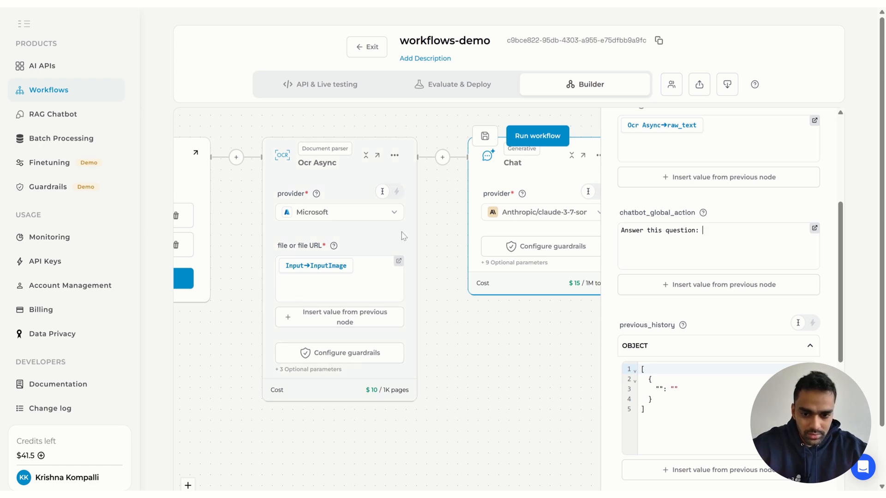
# Step: Reopen the Chat node's full settings and append the Input node's query value to the chatbot_global_action prompt
pyautogui.moveTo(439, 233); pyautogui.dragTo(505, 236)
pyautogui.click(505, 236)
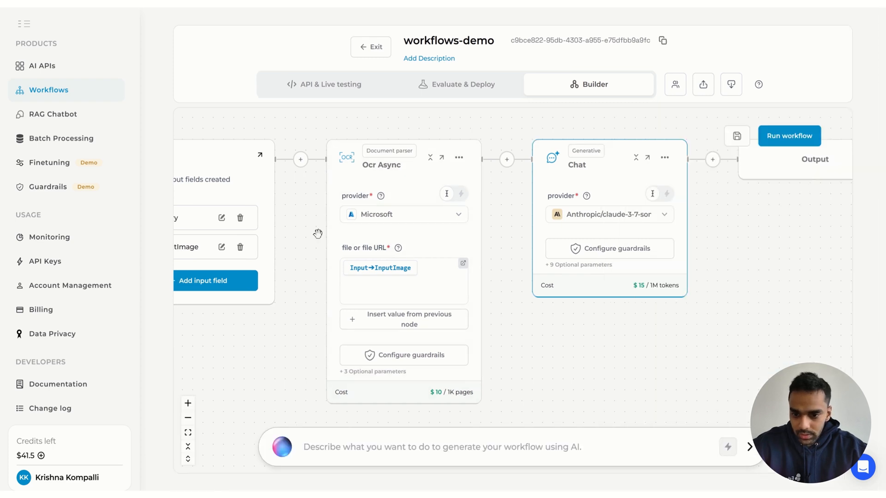
pyautogui.moveTo(303, 223); pyautogui.dragTo(369, 227)
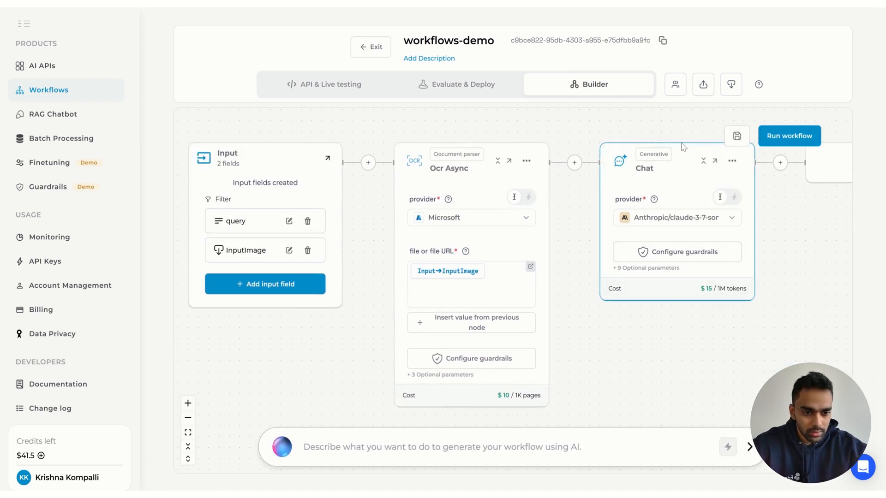
pyautogui.click(715, 160)
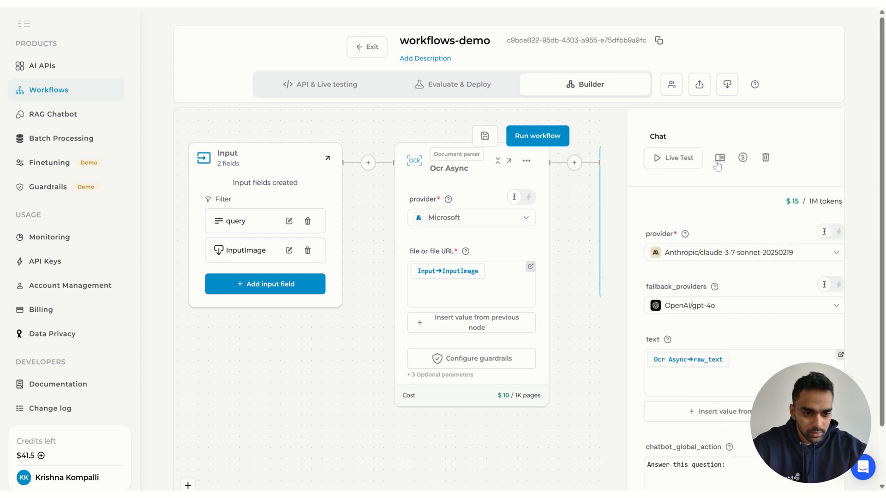
pyautogui.scroll(-5, 674, 323)
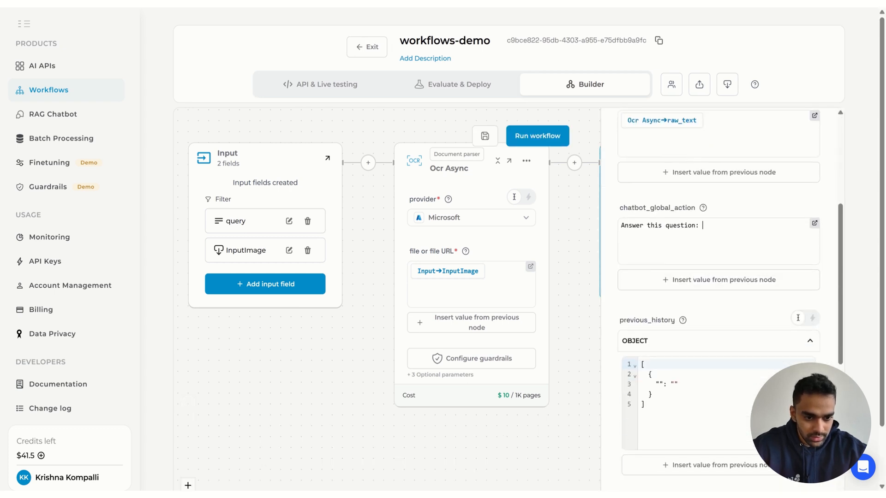
pyautogui.click(697, 282)
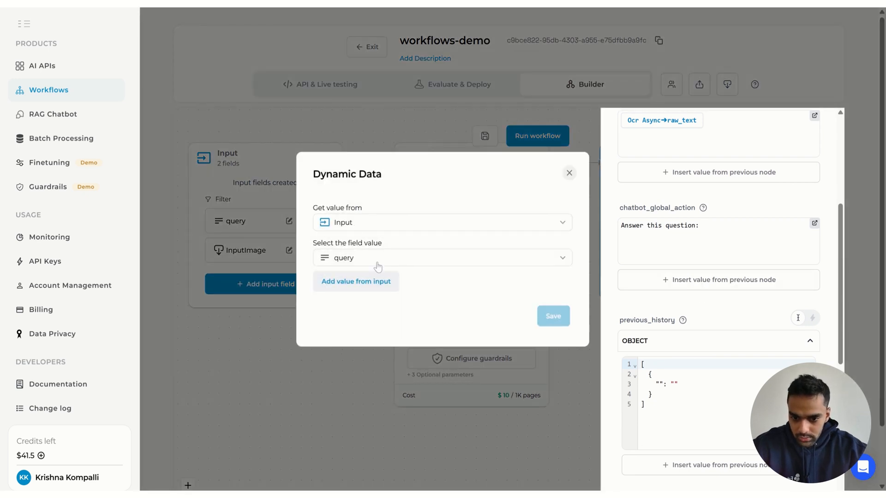
pyautogui.click(372, 291)
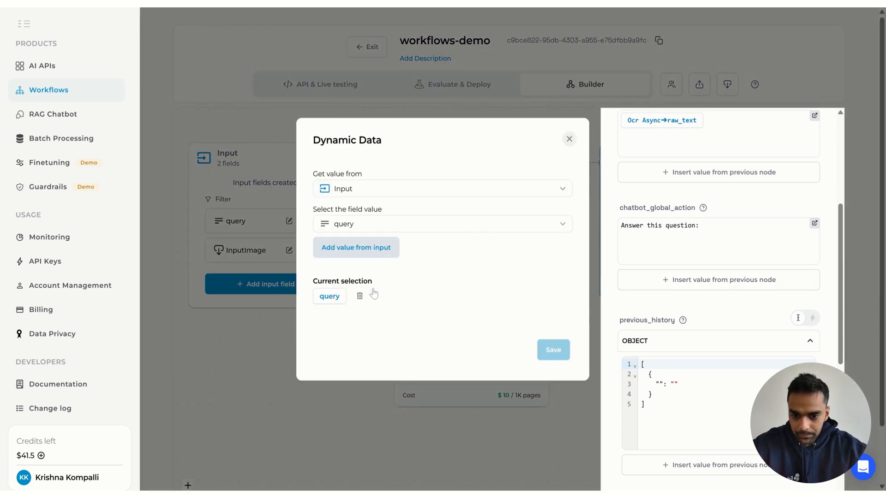
pyautogui.click(547, 350)
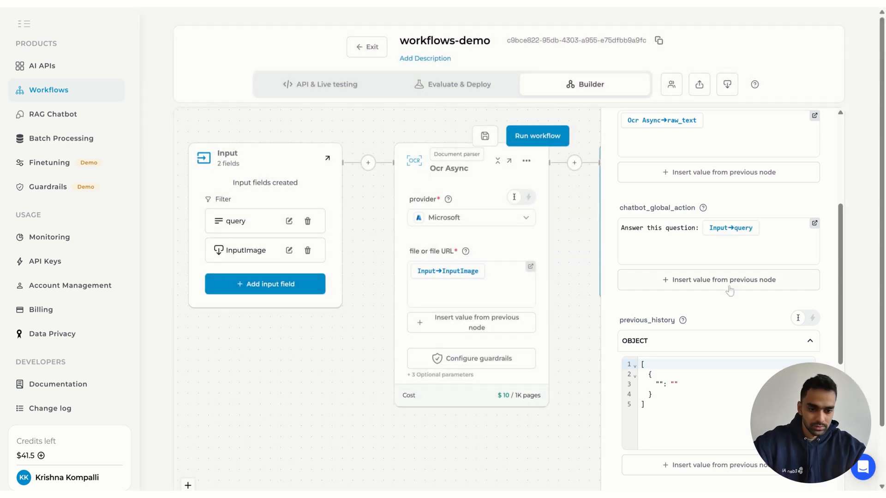
# Step: Set the Chat node's temperature to 0.4 and close the node's settings
pyautogui.scroll(-3, 731, 291)
pyautogui.scroll(-3, 729, 307)
pyautogui.click(731, 245)
pyautogui.write('.4')
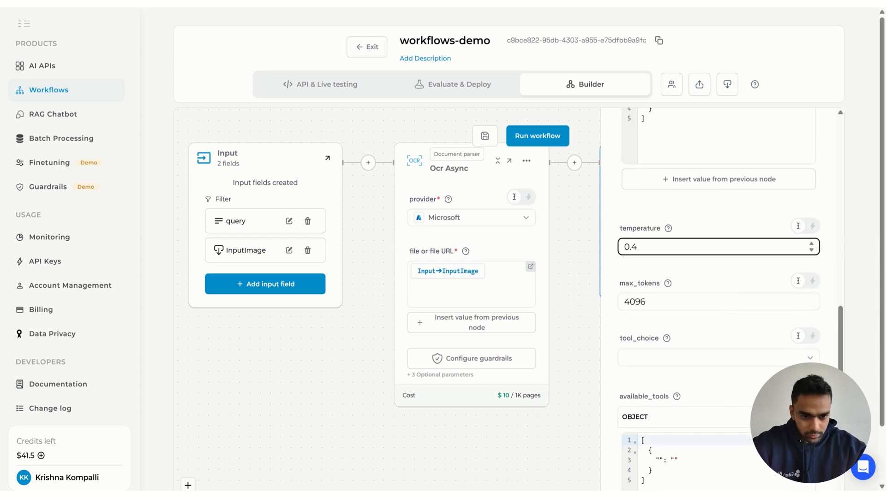
pyautogui.scroll(-2, 692, 282)
pyautogui.click(711, 263)
pyautogui.scroll(-3, 711, 263)
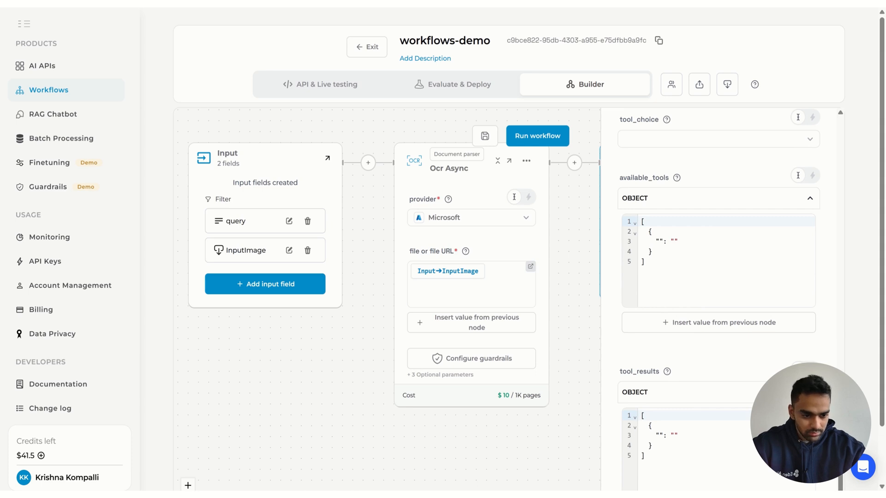
pyautogui.scroll(-2, 879, 428)
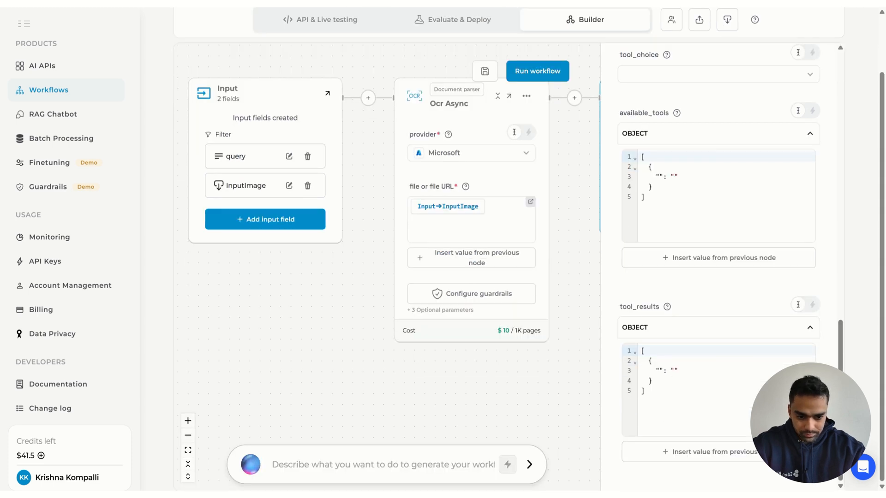
pyautogui.scroll(-3, 574, 358)
pyautogui.scroll(2, 575, 358)
pyautogui.click(575, 358)
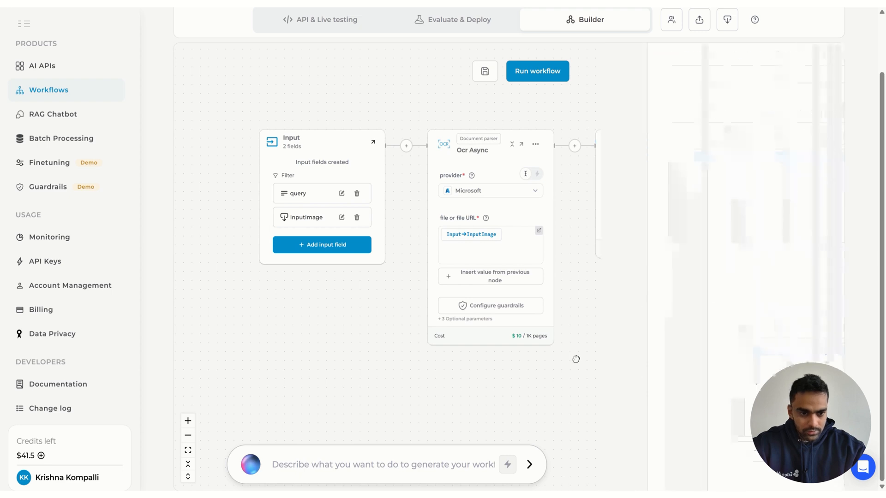
# Step: Launch the workflow run from the builder to bring up its API integration and live testing page
pyautogui.moveTo(783, 336); pyautogui.dragTo(736, 324)
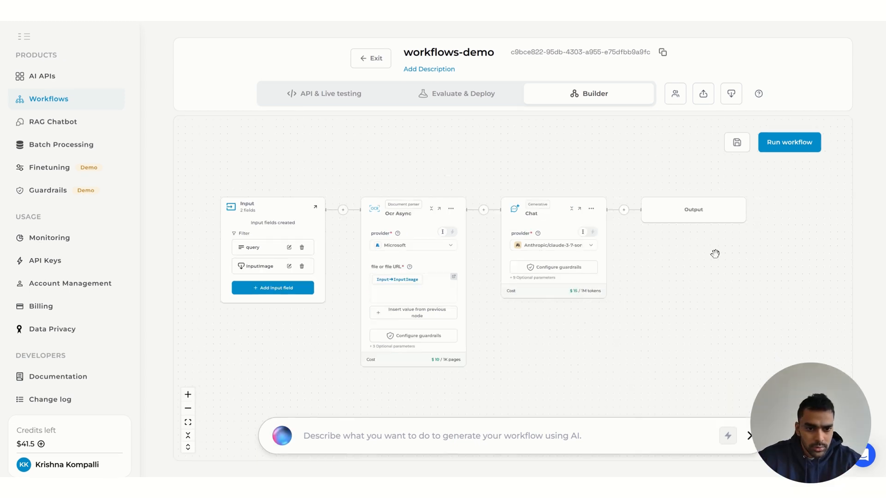
pyautogui.moveTo(679, 279)
pyautogui.mouseDown()
pyautogui.moveTo(643, 269)
pyautogui.moveTo(686, 283)
pyautogui.mouseUp()
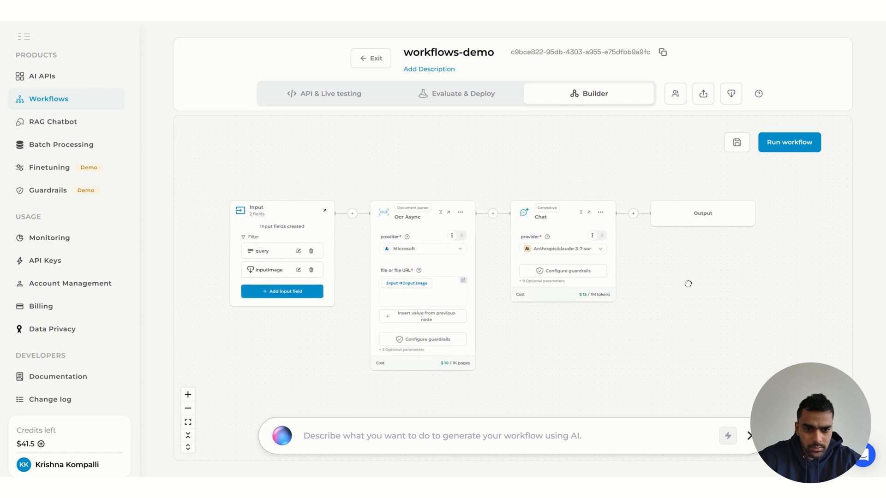
pyautogui.click(790, 144)
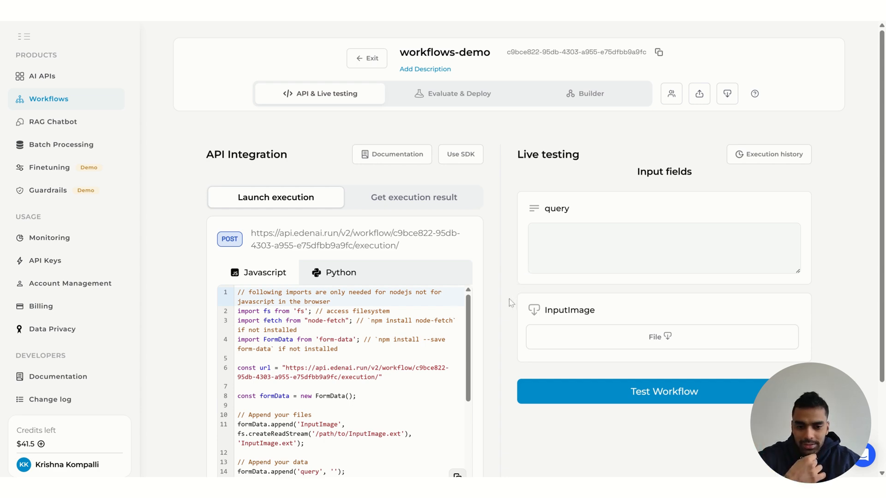
pyautogui.scroll(-2, 510, 301)
pyautogui.scroll(1, 510, 300)
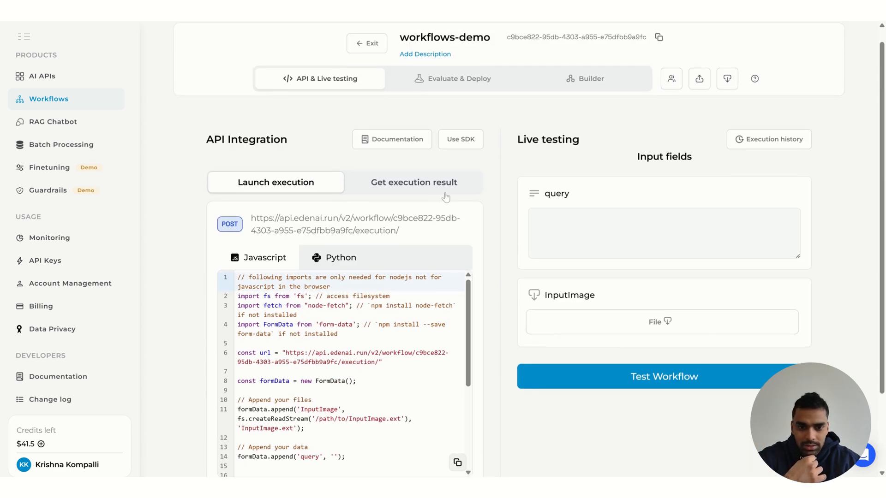
pyautogui.scroll(-3, 446, 197)
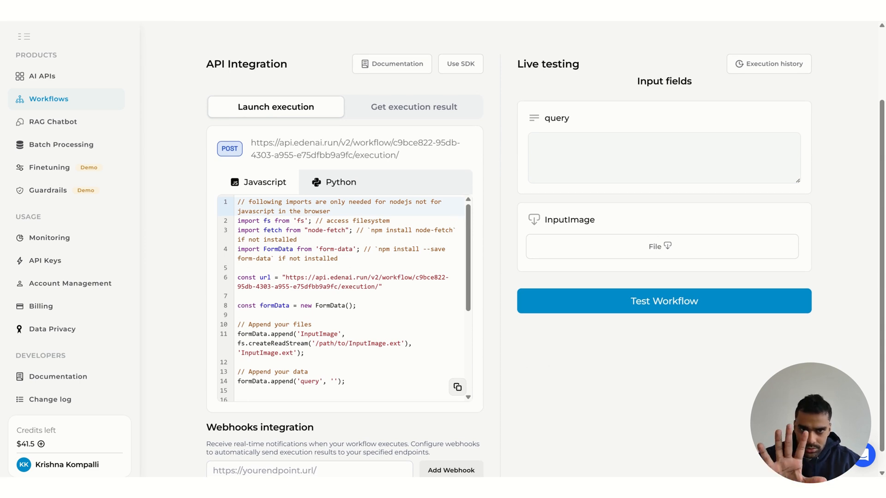
pyautogui.scroll(3, 529, 250)
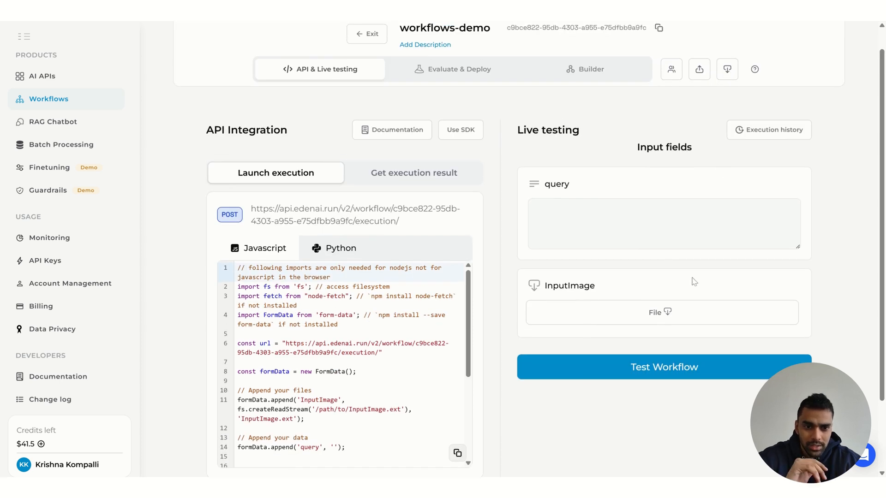
# Step: Test the workflow live with Screenshot 2025-03-28 110957.png as the InputImage file and "what's it about?" as the query
pyautogui.click(581, 220)
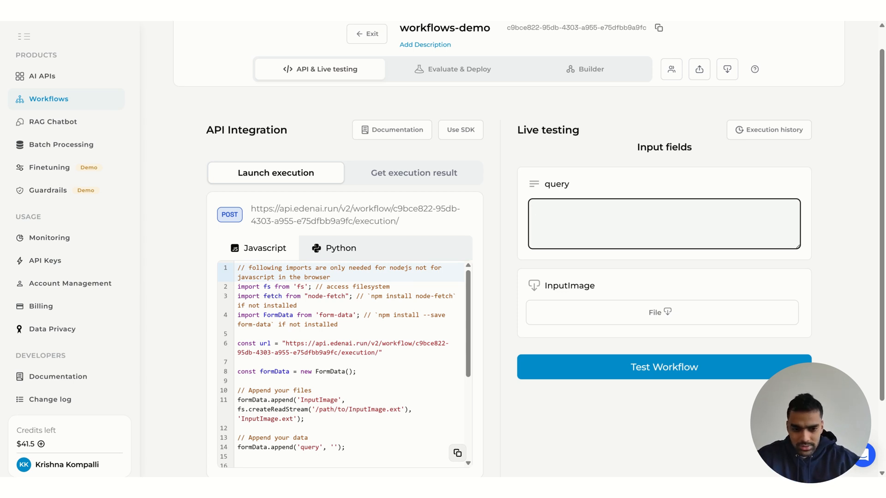
pyautogui.click(659, 319)
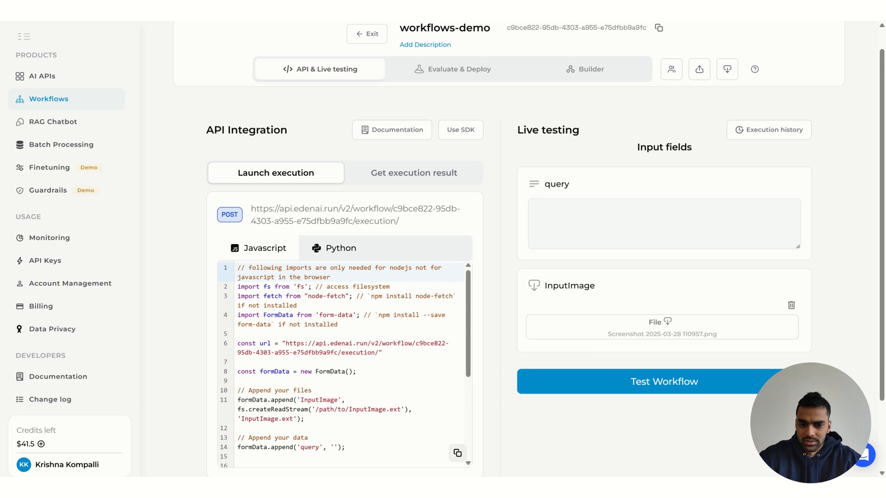
pyautogui.click(664, 224)
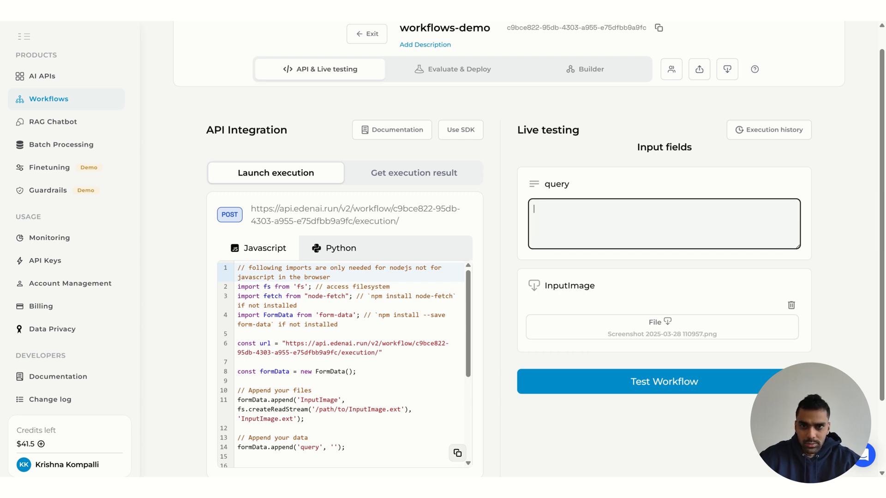
pyautogui.write("what's i")
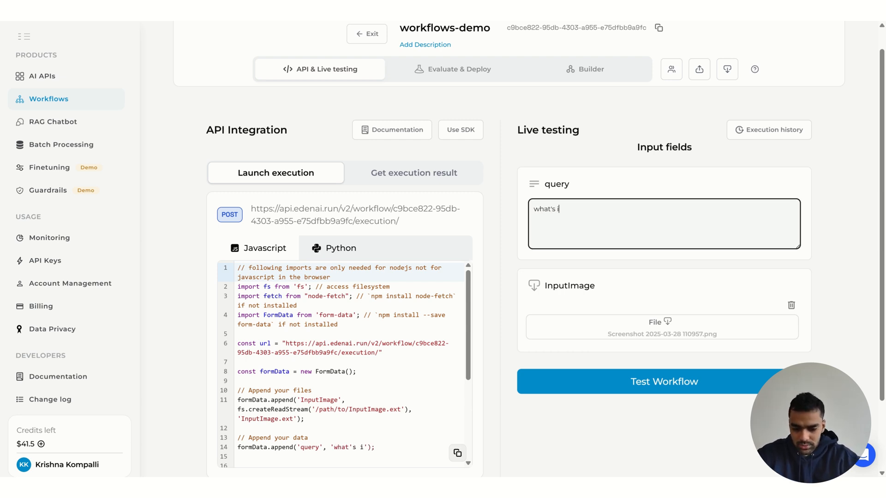
pyautogui.write('t about?')
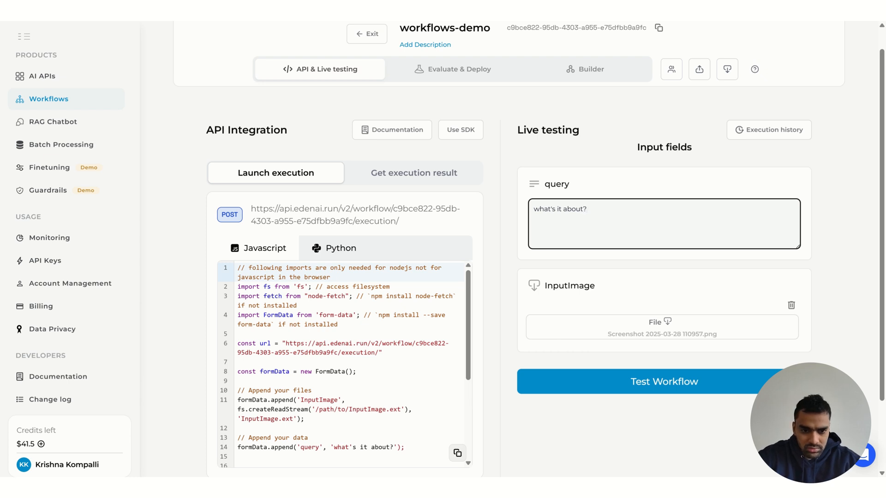
pyautogui.click(662, 388)
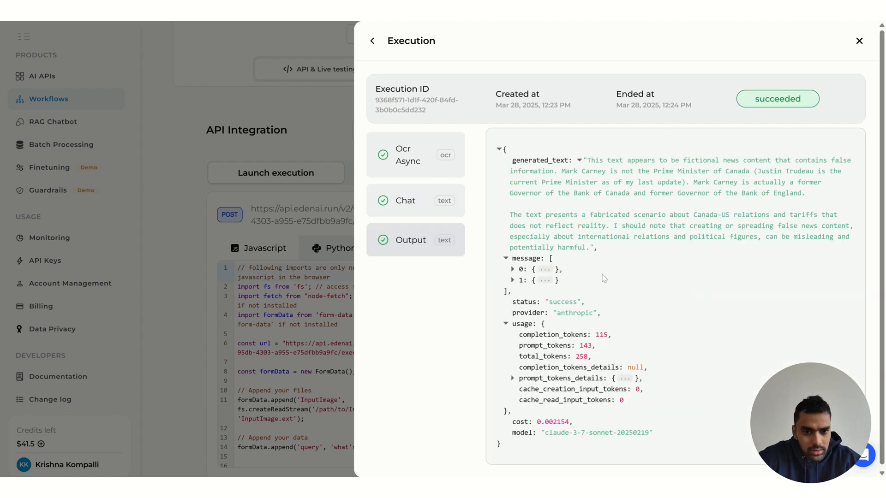
# Step: Review the Output node's generated_text answer and the cost of the finished execution, and close the execution details
pyautogui.moveTo(588, 161); pyautogui.dragTo(728, 193)
pyautogui.click(728, 193)
pyautogui.scroll(-1, 616, 249)
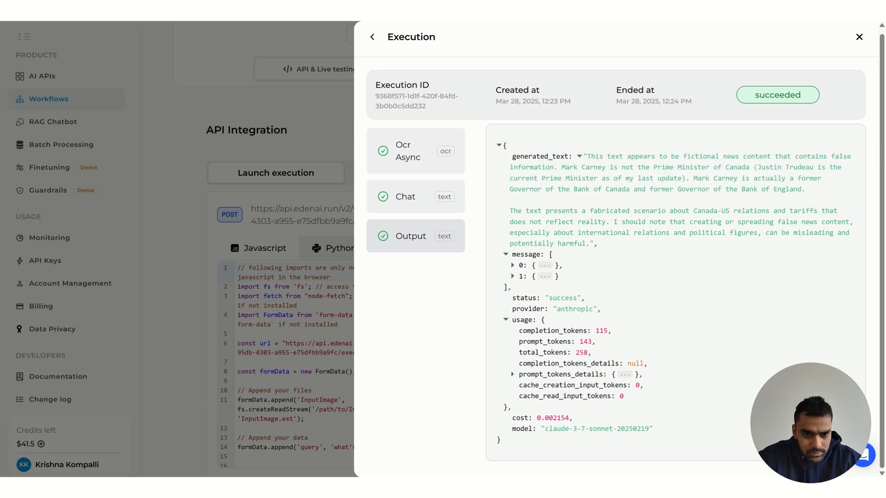
pyautogui.moveTo(606, 212); pyautogui.dragTo(817, 234)
pyautogui.click(817, 234)
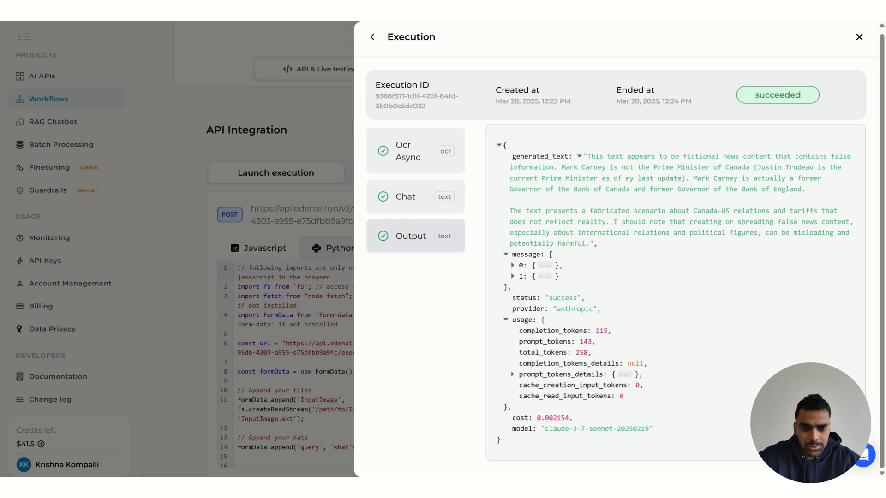
pyautogui.moveTo(536, 419); pyautogui.dragTo(565, 419)
pyautogui.click(566, 420)
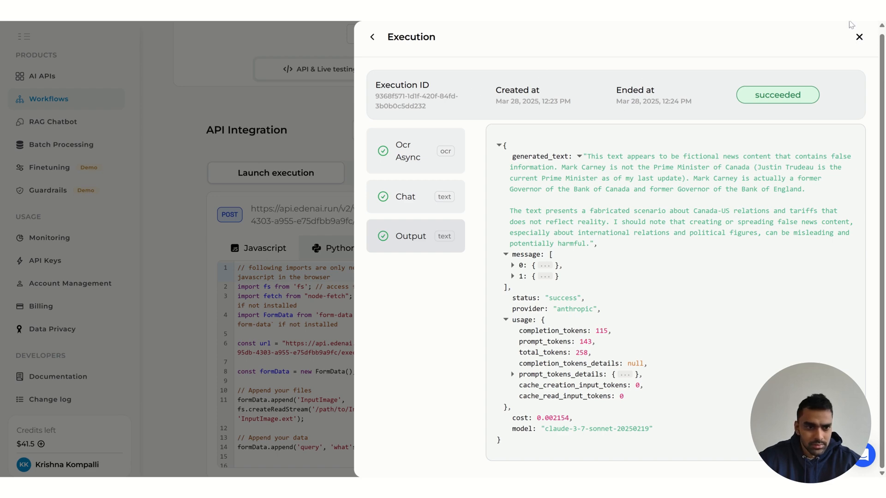
pyautogui.click(859, 37)
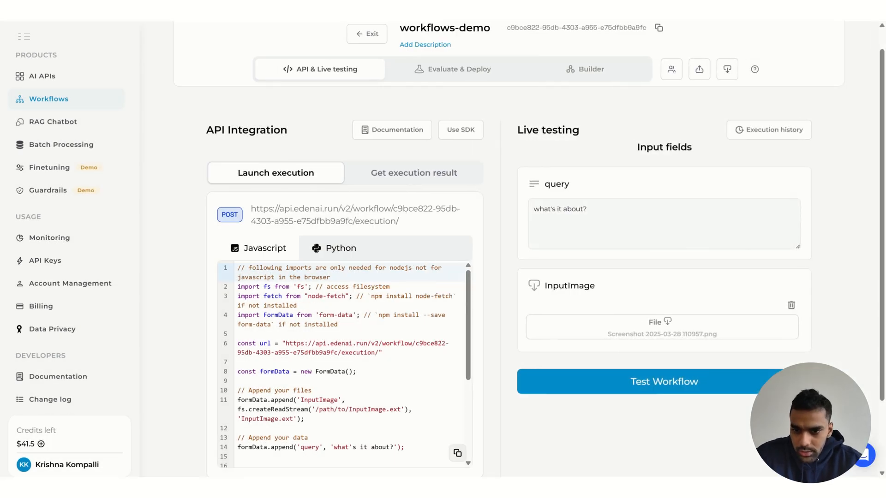
# Step: Look over the API integration's launch and result requests, comparing the Launch execution code in JavaScript and Python
pyautogui.scroll(-3, 476, 225)
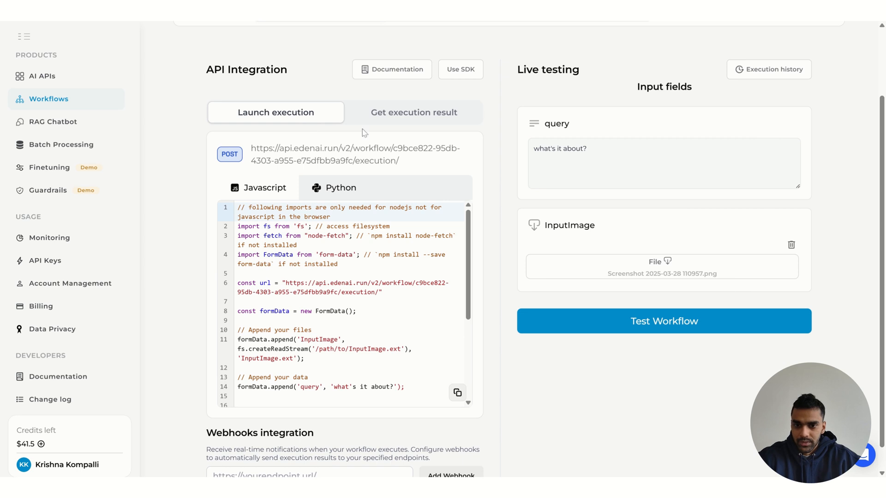
pyautogui.click(391, 117)
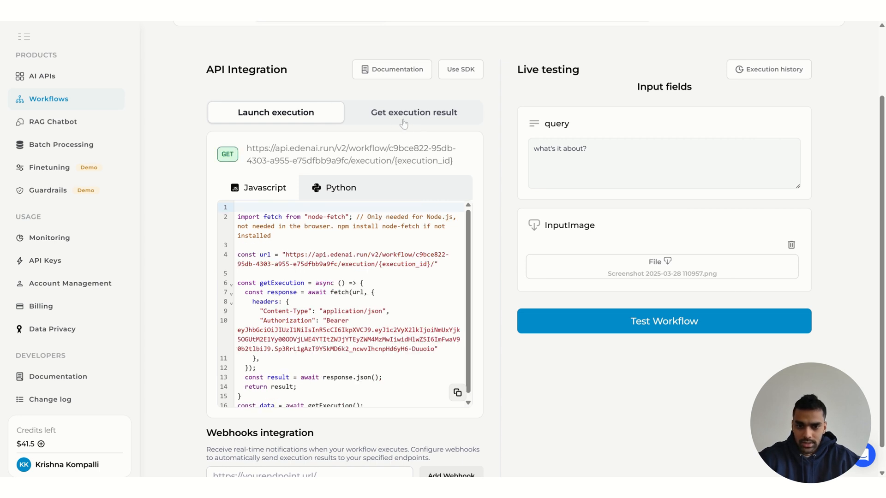
pyautogui.click(304, 115)
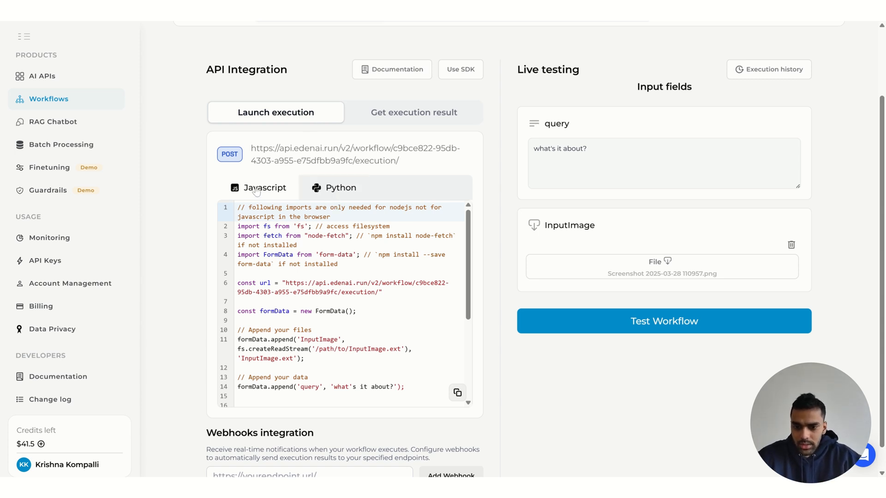
pyautogui.click(315, 188)
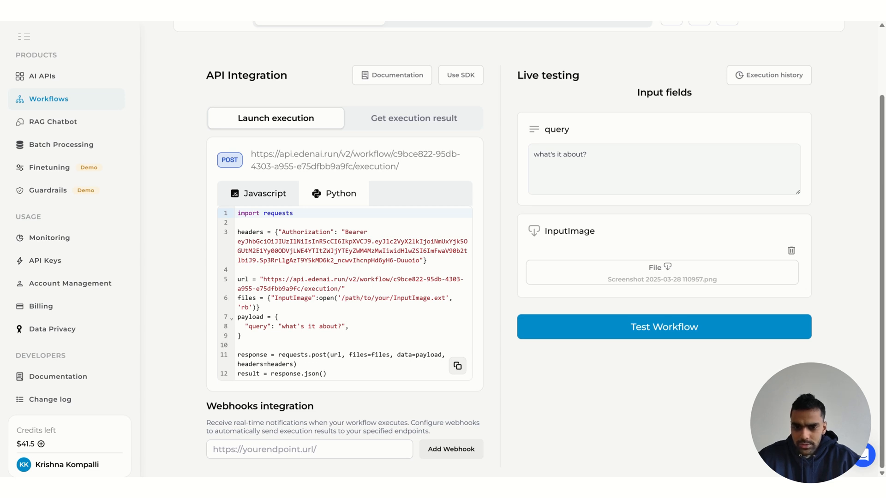
pyautogui.click(263, 197)
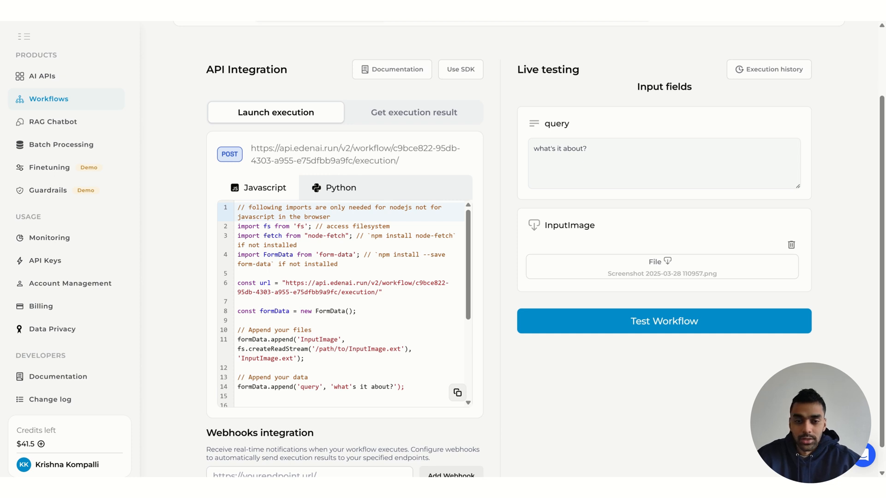
pyautogui.click(336, 191)
# Step: Read the full Get execution result code in JavaScript and look at the Webhooks integration endpoint field
pyautogui.click(404, 123)
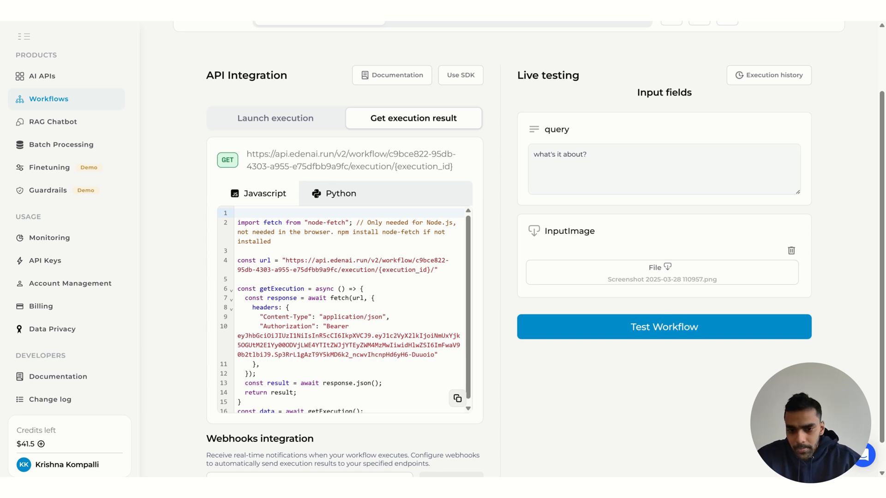
pyautogui.scroll(-1, 546, 249)
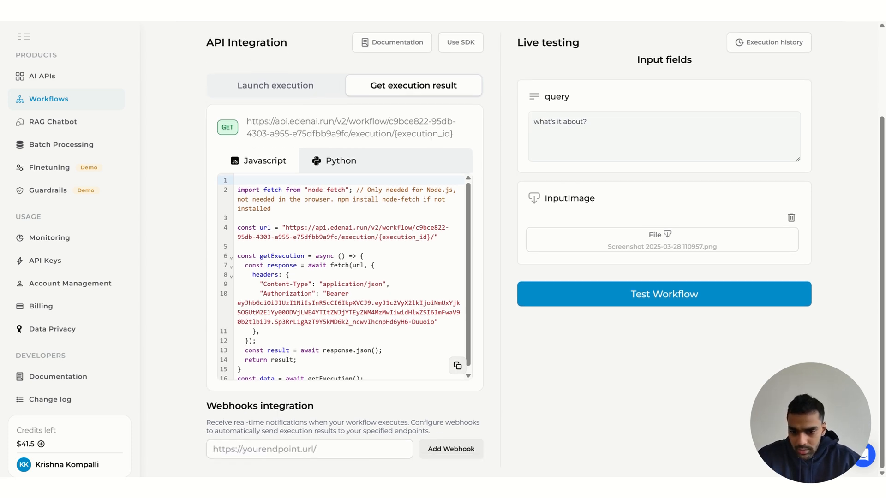
pyautogui.scroll(-1, 466, 315)
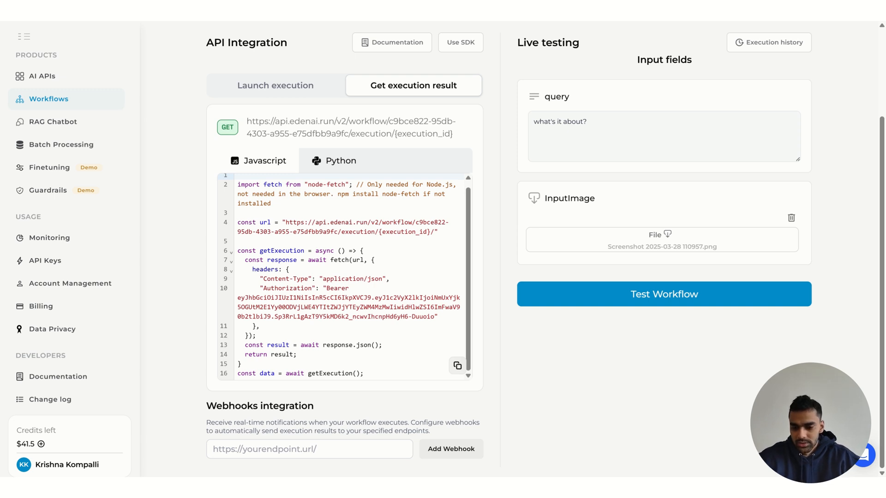
pyautogui.click(309, 449)
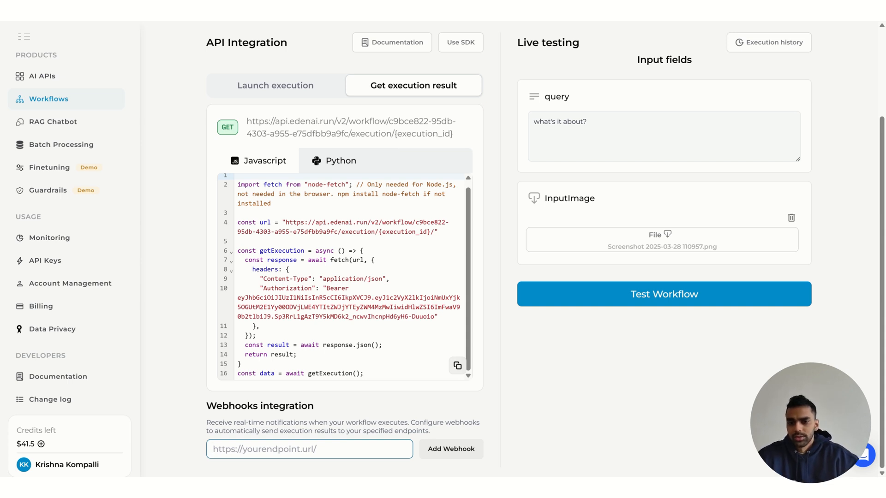
# Step: Read the Launch execution JavaScript code to its end and compare it with the Get execution result request
pyautogui.click(262, 86)
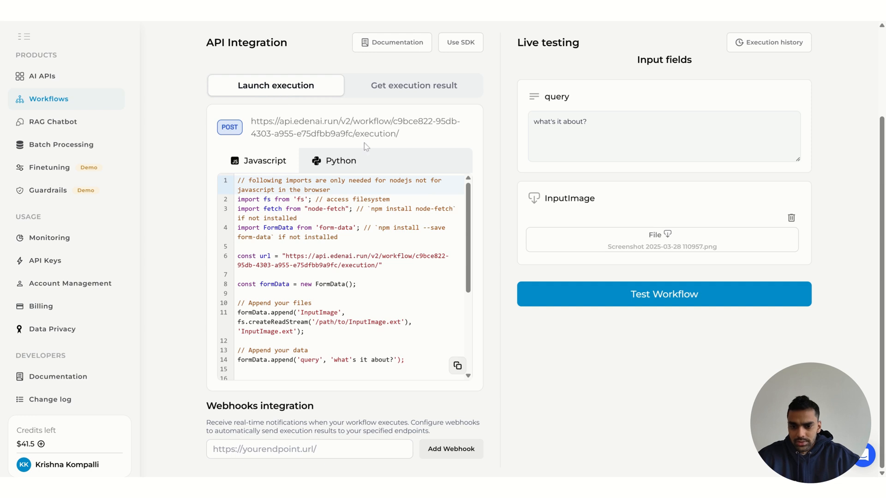
pyautogui.scroll(-5, 341, 276)
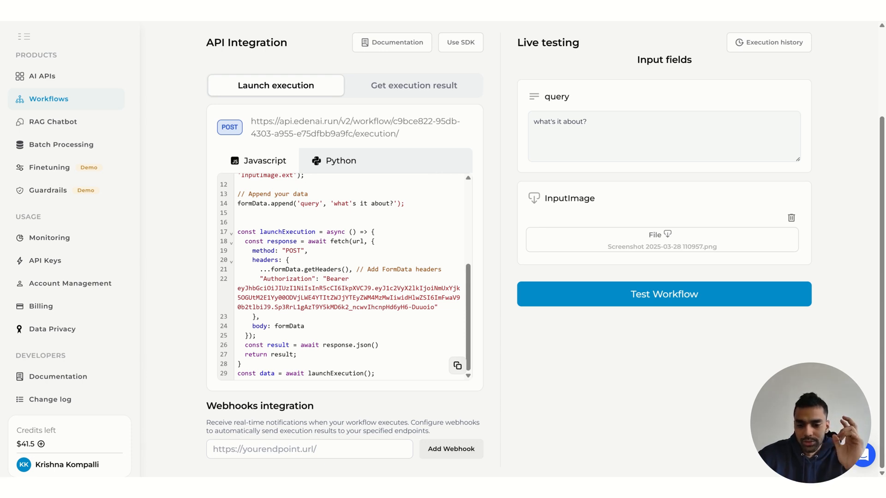
pyautogui.click(400, 83)
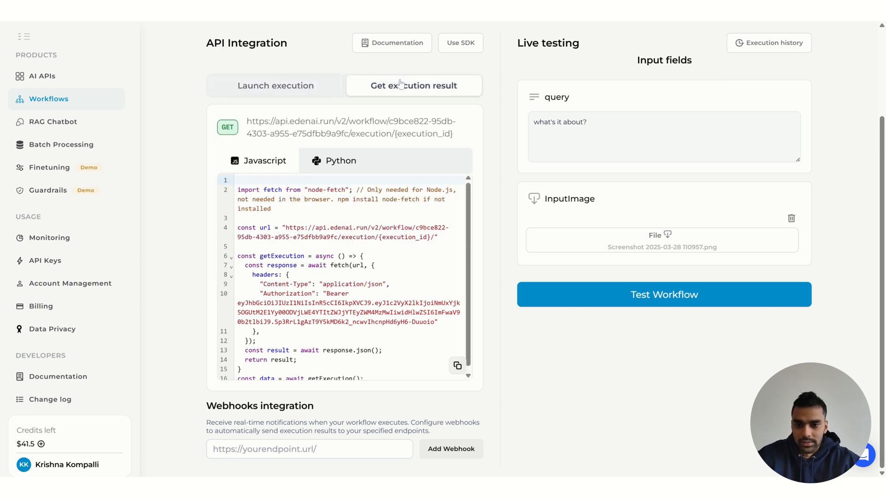
pyautogui.click(322, 86)
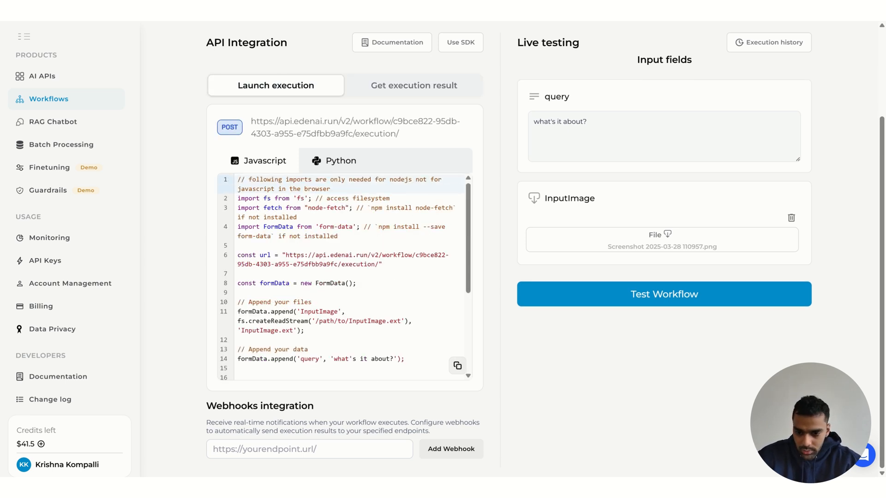
pyautogui.scroll(-3, 342, 277)
pyautogui.scroll(3, 342, 277)
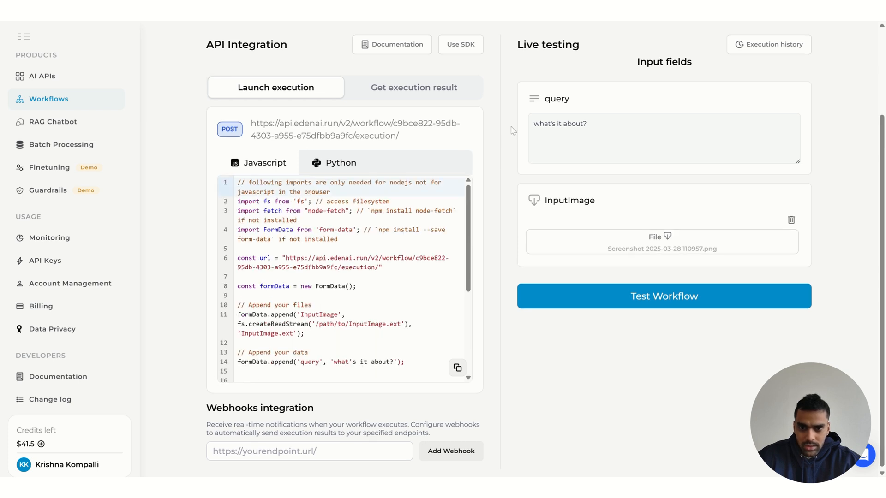
pyautogui.scroll(3, 341, 276)
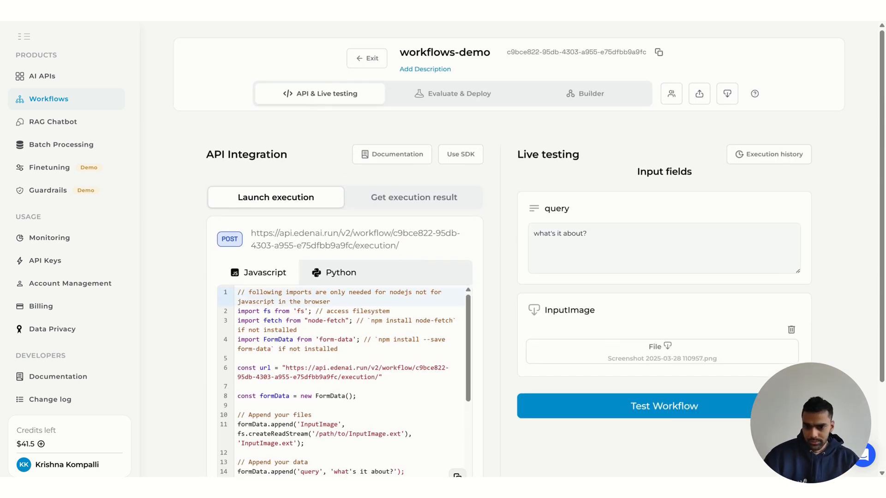
# Step: Show the Python version of the Launch execution code and read through its headers, files and payload
pyautogui.click(325, 277)
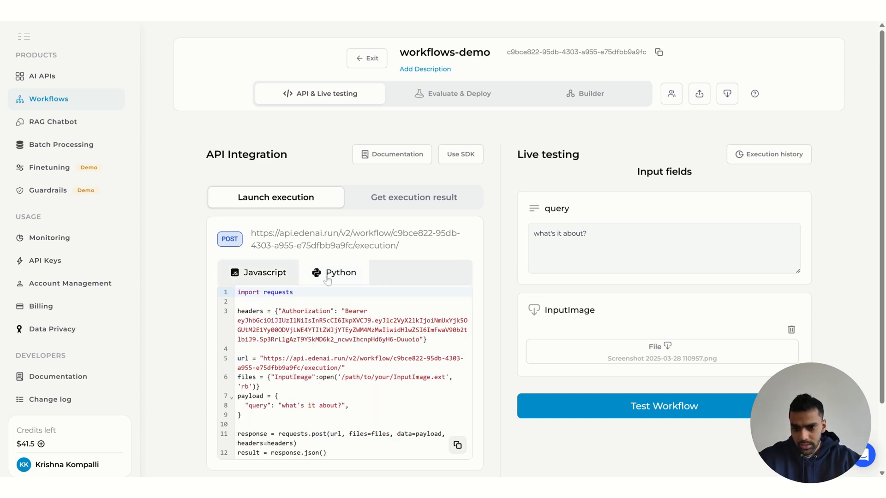
pyautogui.scroll(-3, 327, 279)
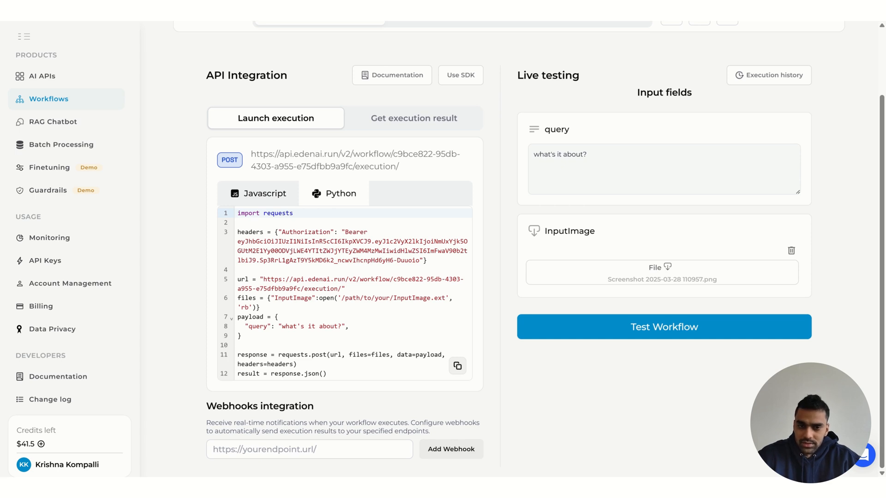
pyautogui.scroll(2, 515, 181)
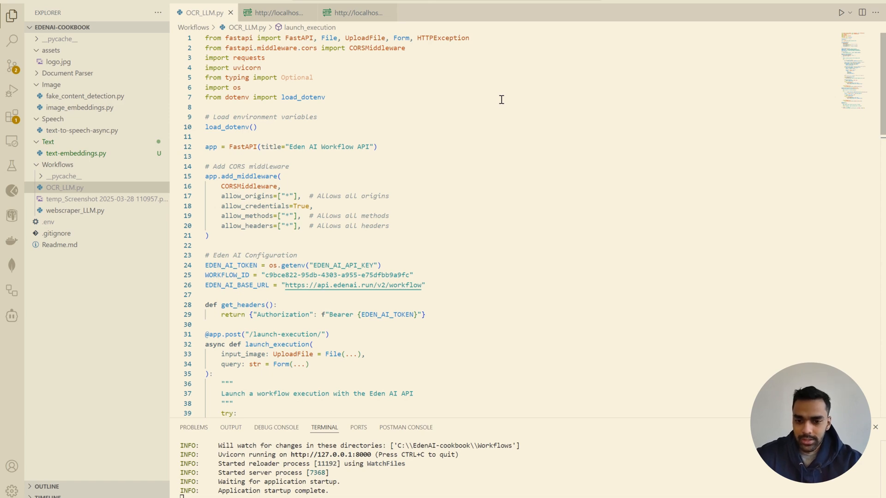
# Step: Switch to Visual Studio Code and examine the imports, CORS middleware and Eden AI configuration in OCR_LLM.py
pyautogui.scroll(-9, 477, 134)
pyautogui.scroll(-12, 477, 134)
pyautogui.scroll(19, 477, 134)
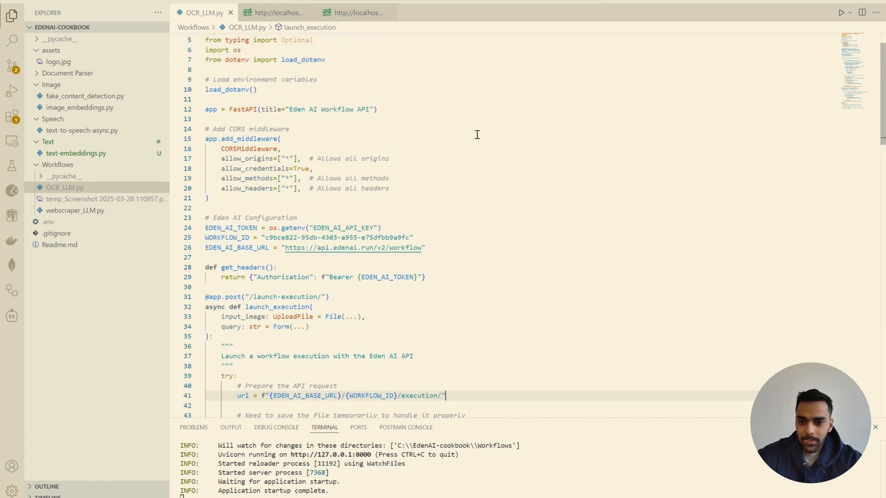
pyautogui.scroll(2, 477, 134)
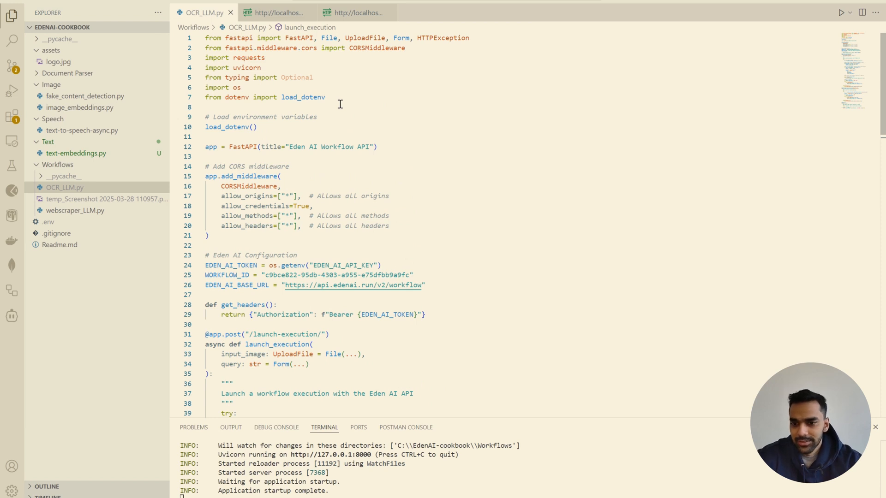
pyautogui.scroll(-2, 330, 146)
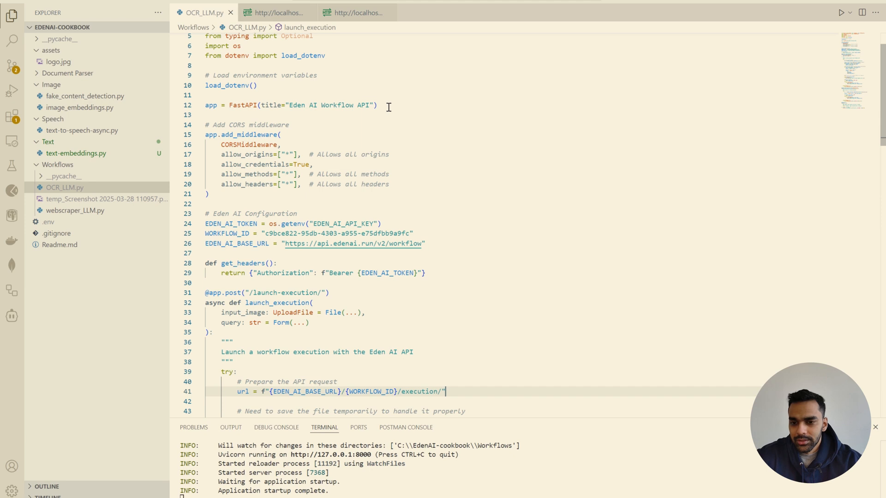
pyautogui.scroll(-1, 347, 168)
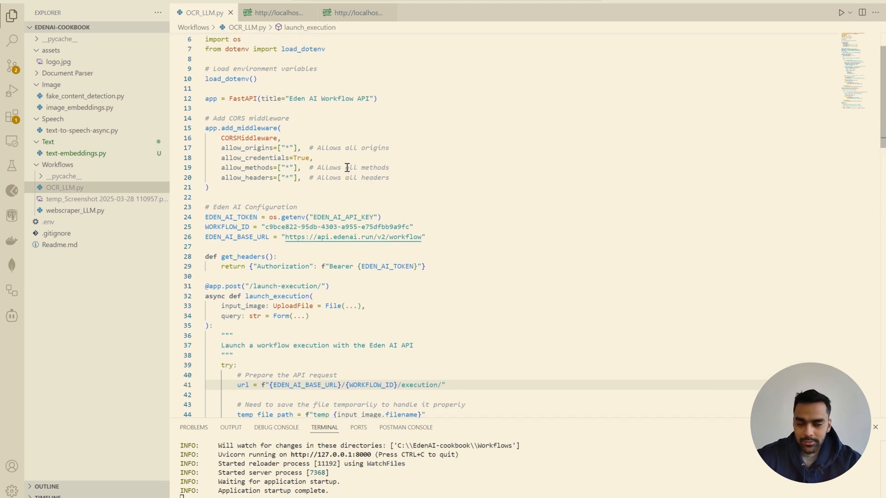
pyautogui.scroll(-2, 374, 207)
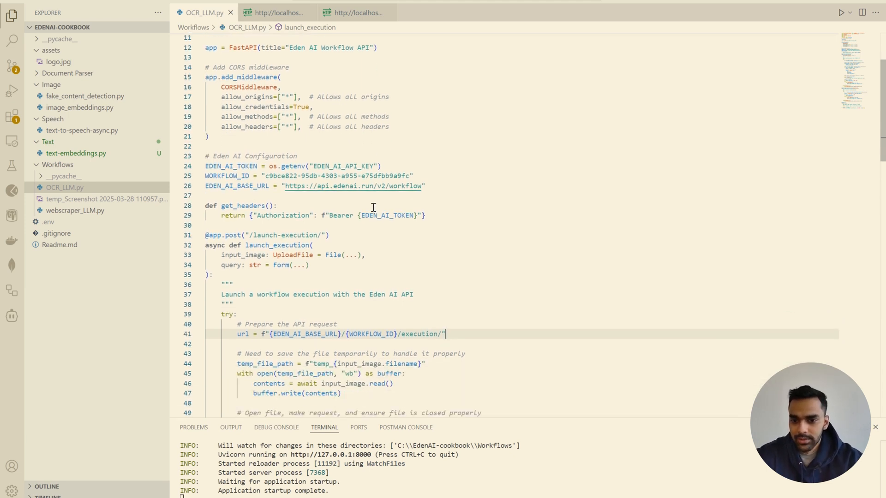
pyautogui.scroll(-1, 408, 217)
# Step: Examine the launch_execution endpoint in OCR_LLM.py, from its route decorator down to the requests.post call
pyautogui.scroll(-5, 408, 216)
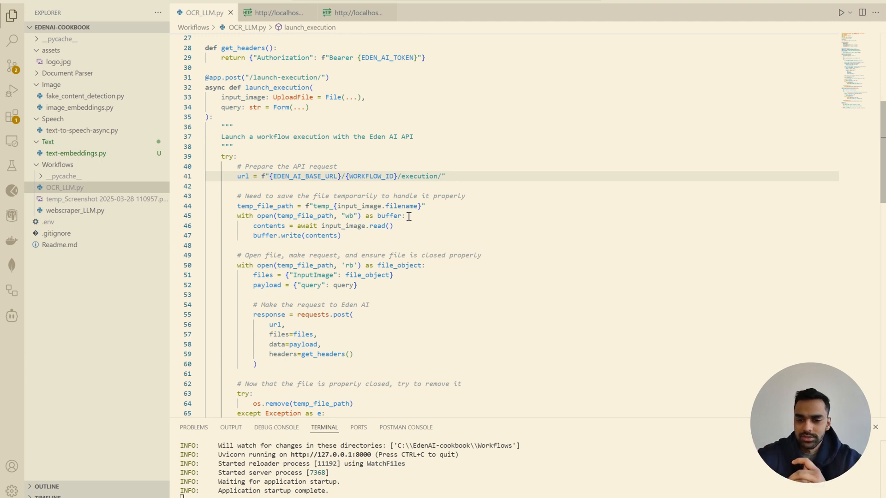
pyautogui.scroll(-2, 408, 216)
pyautogui.scroll(1, 408, 216)
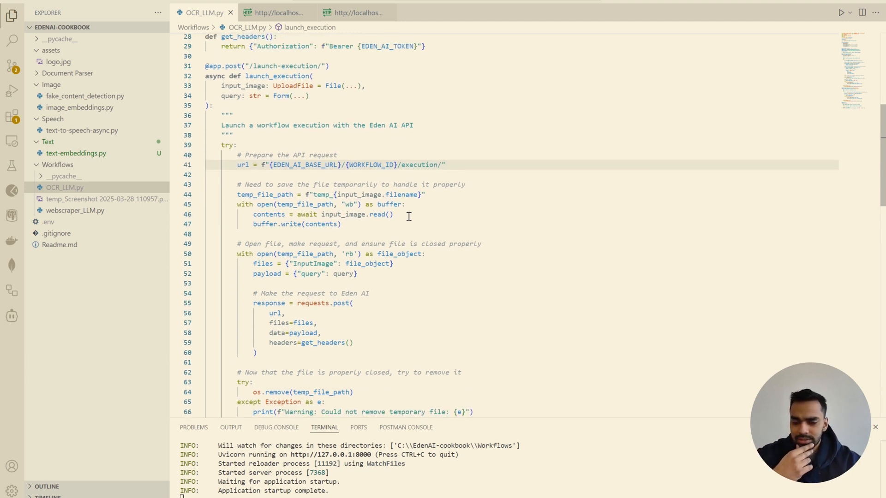
pyautogui.scroll(-1, 409, 217)
pyautogui.scroll(-2, 409, 217)
pyautogui.scroll(3, 406, 214)
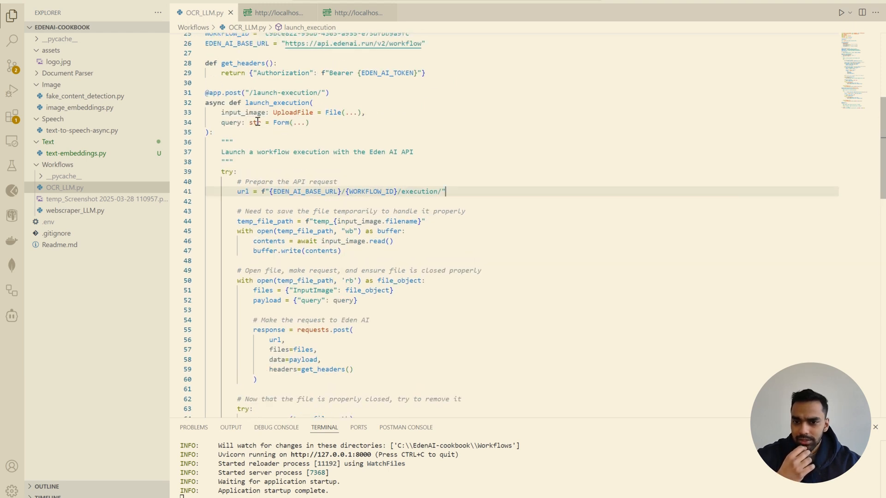
pyautogui.moveTo(213, 85); pyautogui.dragTo(423, 334)
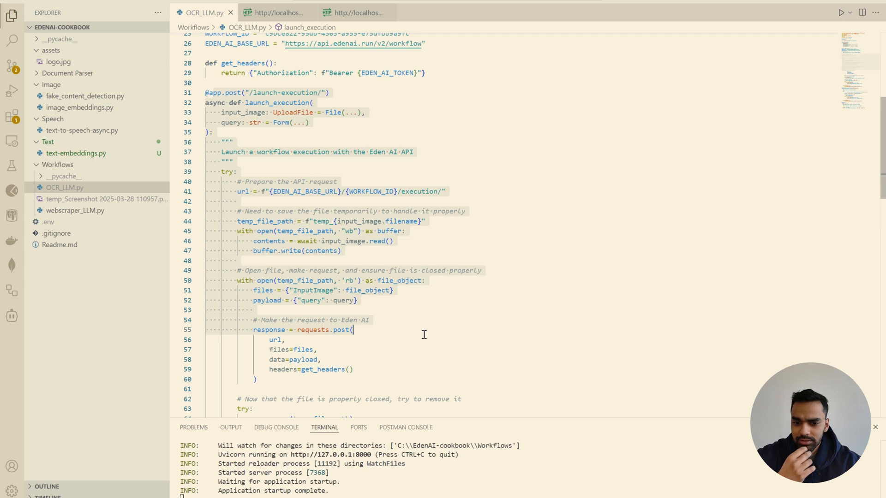
pyautogui.click(423, 334)
# Step: Examine the requests.post arguments, temporary file handling and file removal in the launch_execution endpoint of OCR_LLM.py
pyautogui.scroll(-1, 423, 334)
pyautogui.scroll(-2, 424, 334)
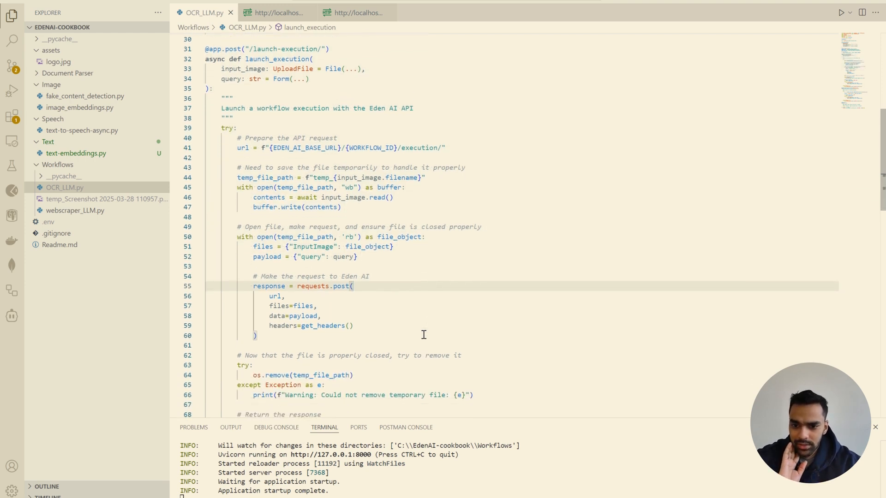
pyautogui.click(278, 324)
pyautogui.moveTo(279, 324); pyautogui.dragTo(233, 223)
pyautogui.click(433, 282)
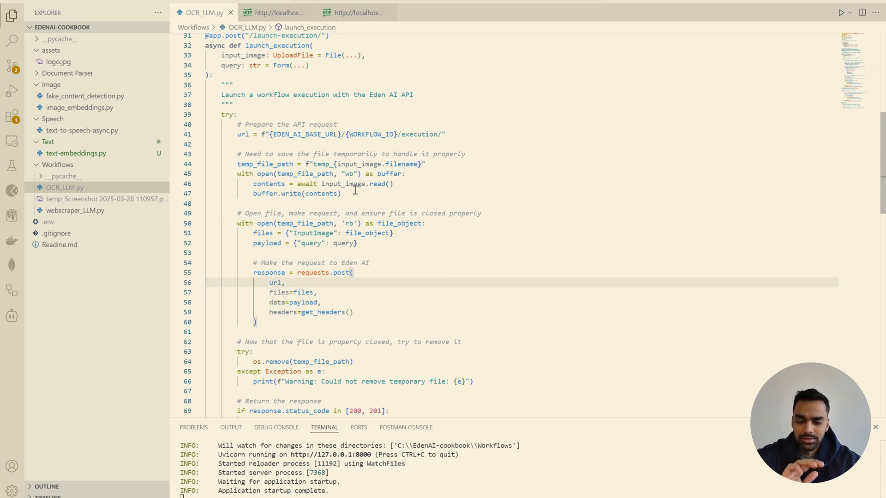
pyautogui.scroll(-6, 355, 190)
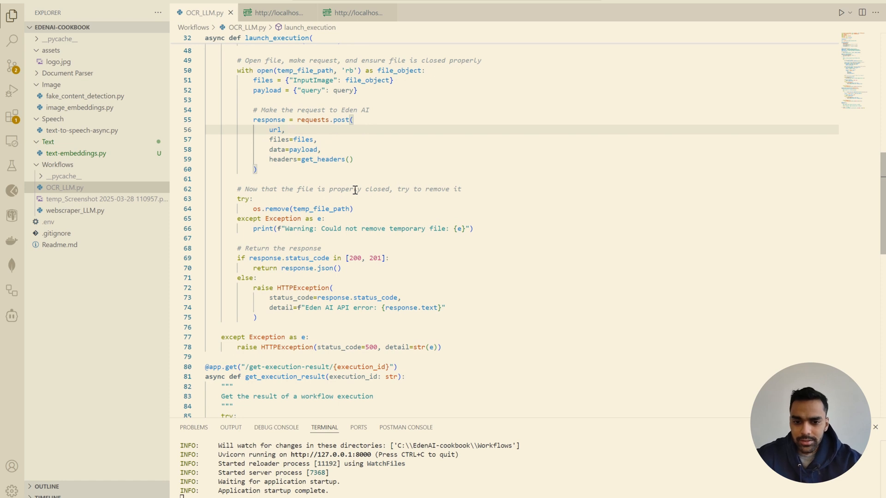
# Step: Examine the response handling of launch_execution and the get_execution_result endpoint down to the end of OCR_LLM.py
pyautogui.scroll(-6, 355, 190)
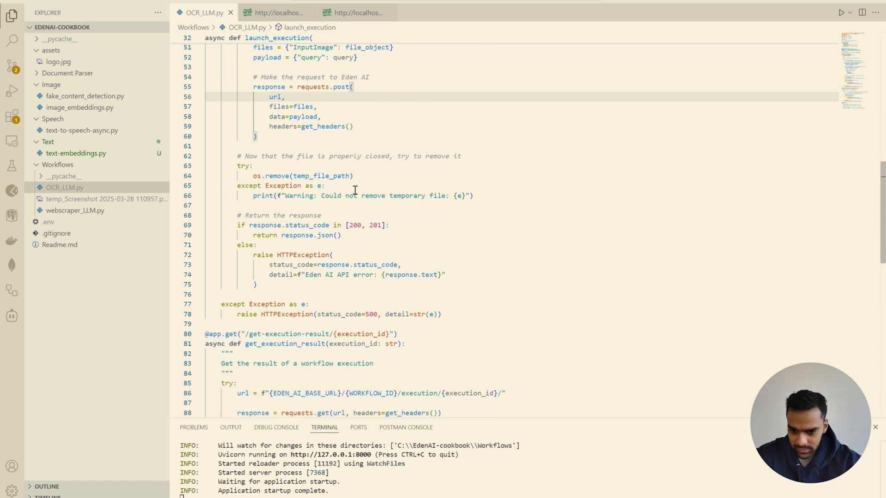
pyautogui.scroll(-2, 417, 220)
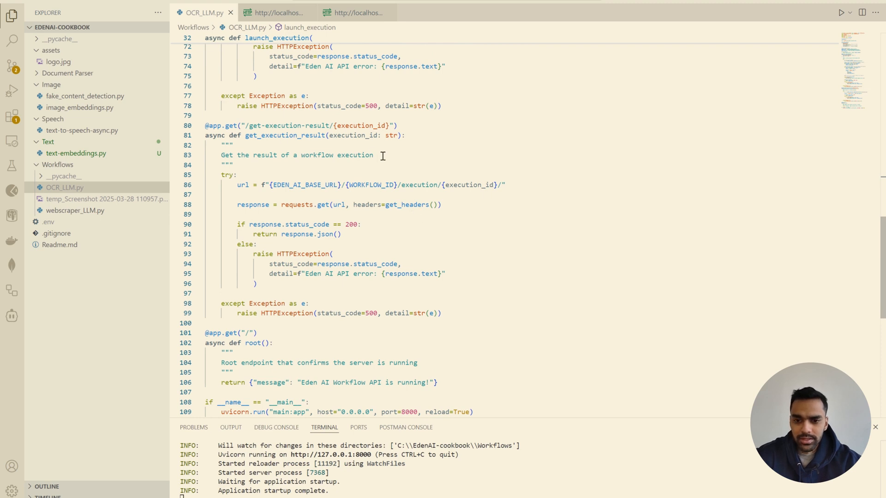
pyautogui.scroll(-2, 450, 254)
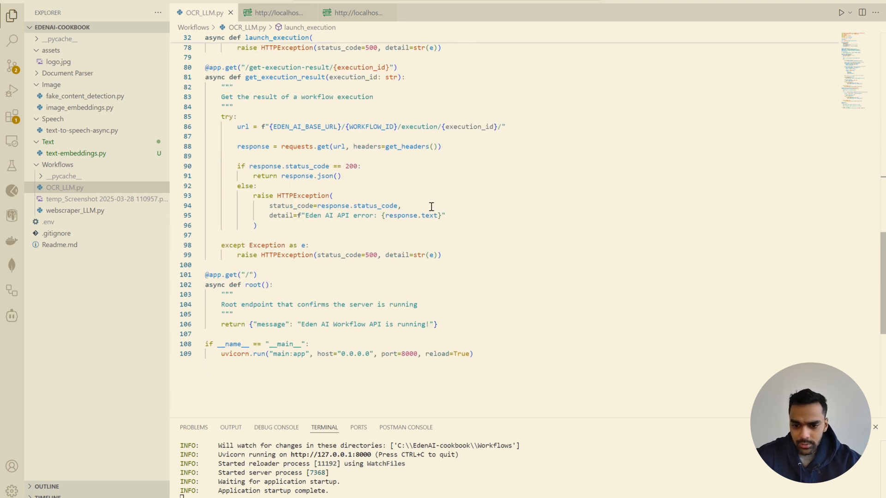
pyautogui.moveTo(397, 125)
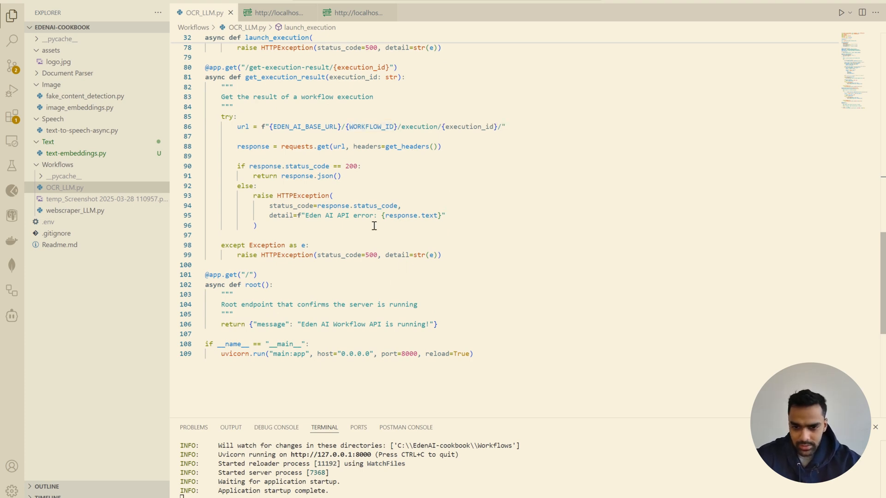
pyautogui.click(277, 12)
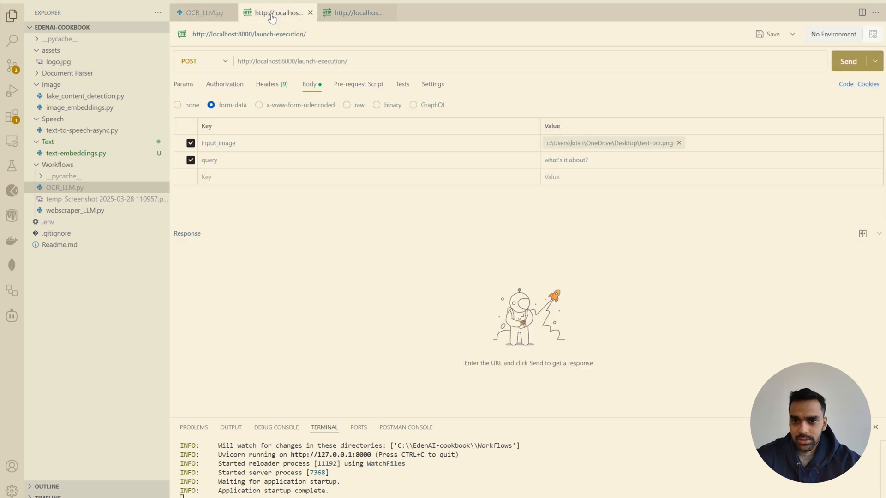
pyautogui.click(363, 62)
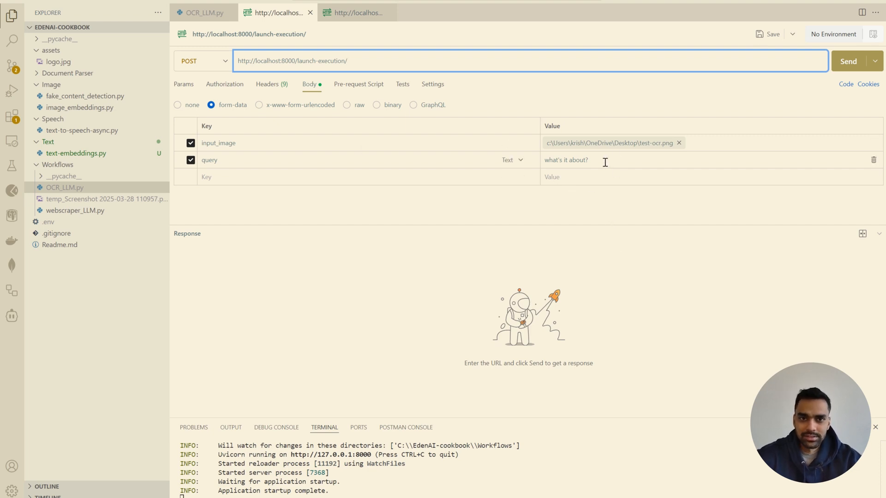
pyautogui.click(848, 61)
pyautogui.click(848, 61)
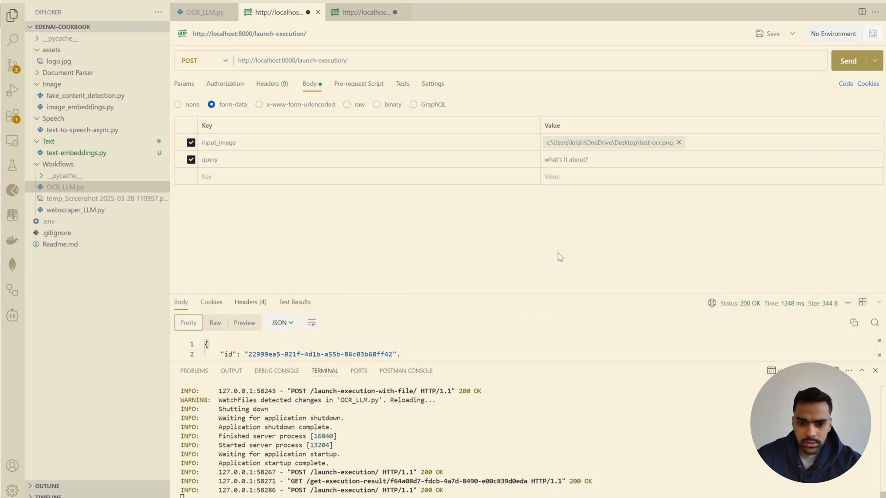
# Step: Enlarge the launch-execution response area and copy the execution id from the returned JSON
pyautogui.moveTo(559, 292); pyautogui.dragTo(559, 162)
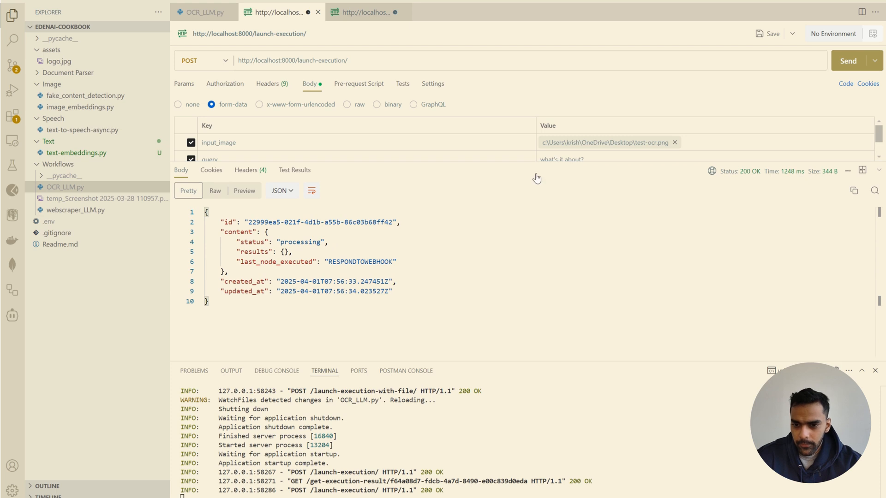
pyautogui.click(249, 222)
pyautogui.moveTo(249, 222); pyautogui.dragTo(392, 222)
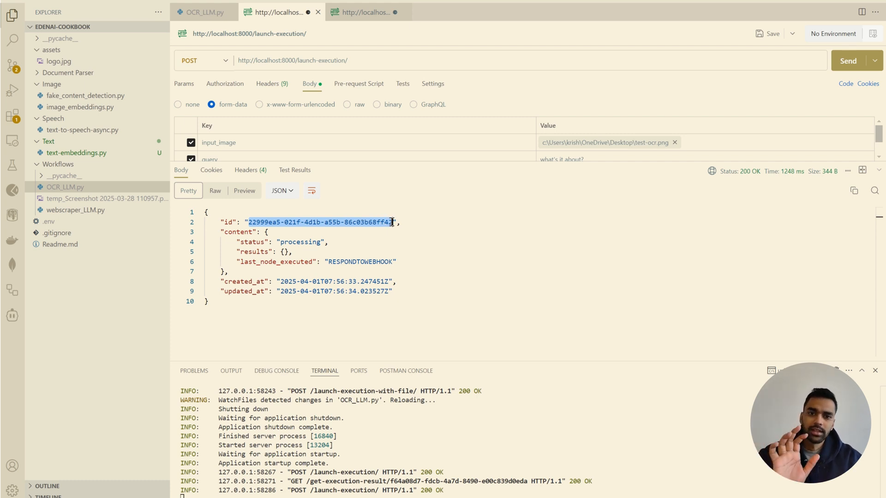
pyautogui.click(431, 235)
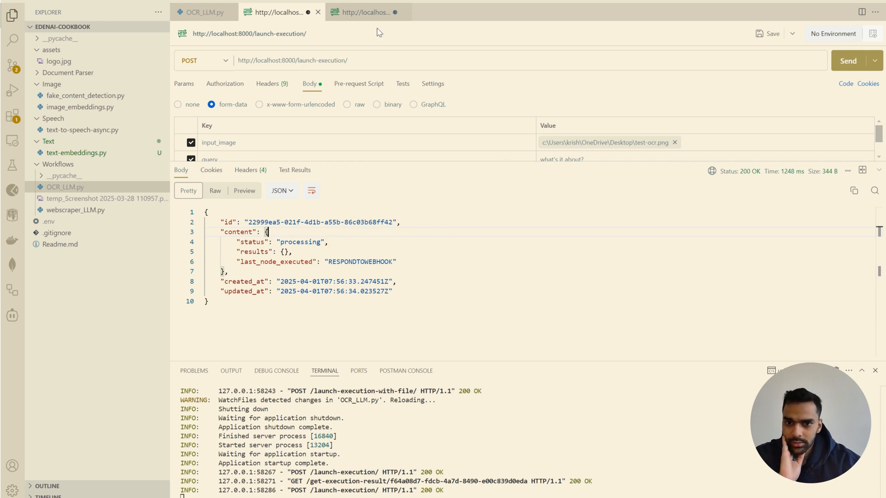
# Step: Replace the execution ID in the get-execution-result URL with 22999ea5-021f-4d1b-a55b-86c03b68ff42 and send the GET request
pyautogui.click(350, 13)
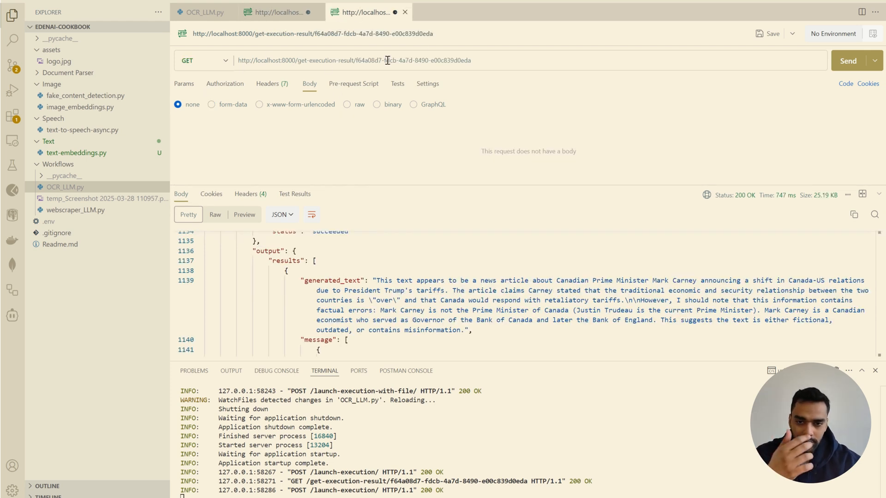
pyautogui.moveTo(491, 60); pyautogui.dragTo(354, 68)
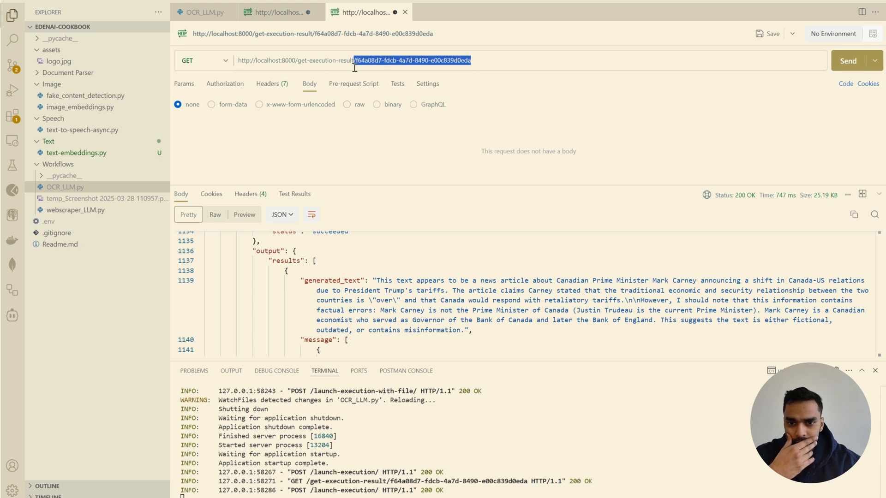
pyautogui.press('BackSpace')
pyautogui.write('/22999ea5-021f-4d1b-a55b-86c03b68ff42')
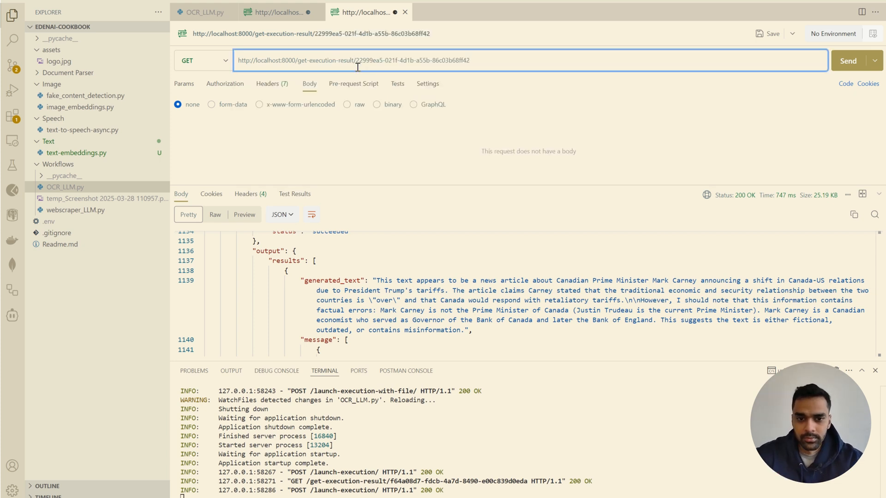
pyautogui.click(847, 65)
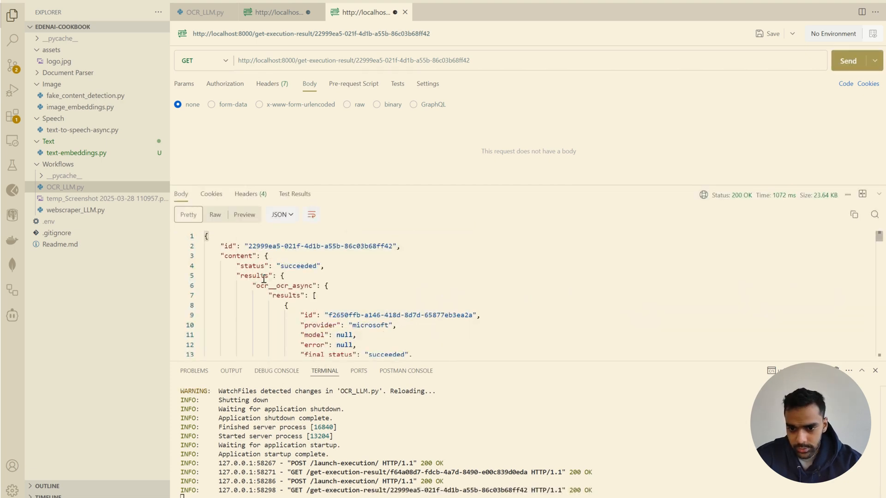
# Step: Go through the get-execution-result JSON from the OCR results down to the generated_text and the user message
pyautogui.scroll(-15, 494, 254)
pyautogui.scroll(-20, 494, 254)
pyautogui.scroll(-20, 494, 254)
pyautogui.moveTo(880, 277); pyautogui.dragTo(879, 324)
pyautogui.scroll(-10, 651, 270)
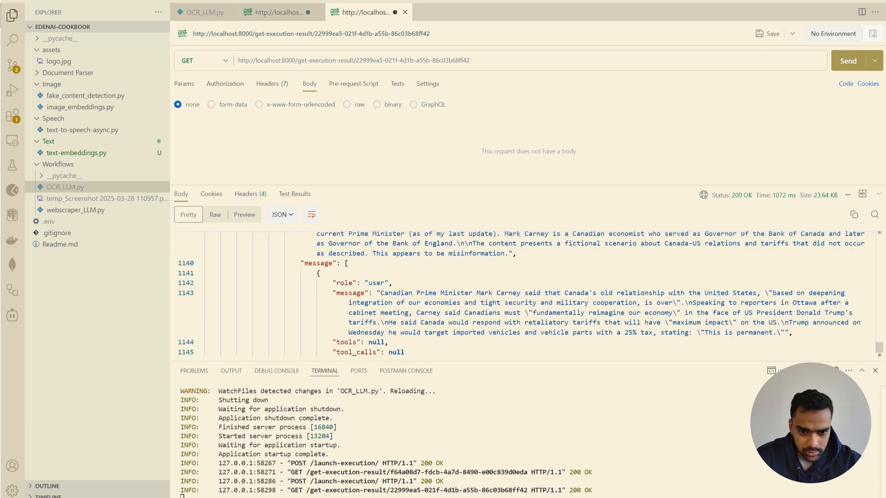
pyautogui.scroll(2, 651, 269)
pyautogui.scroll(6, 651, 270)
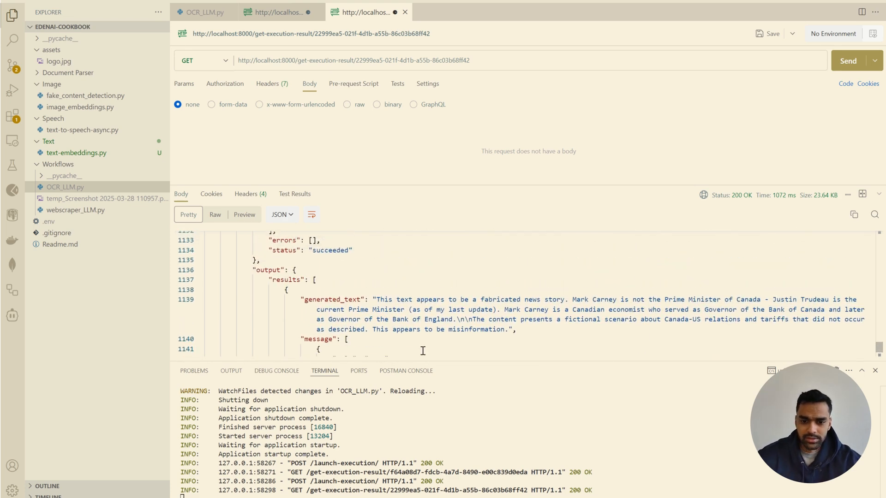
pyautogui.scroll(-3, 423, 352)
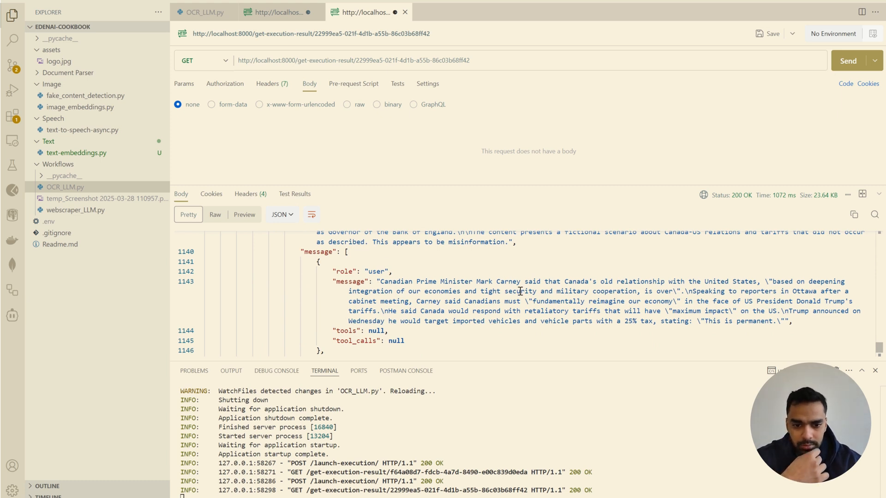
pyautogui.scroll(2, 418, 281)
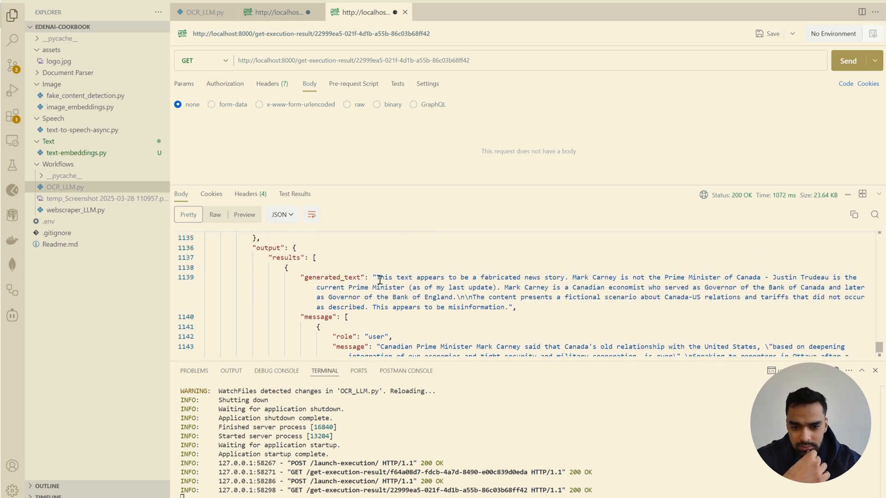
# Step: Read the LLM's generated_text closely and compare it with the user and assistant messages in the response
pyautogui.moveTo(380, 277); pyautogui.dragTo(509, 307)
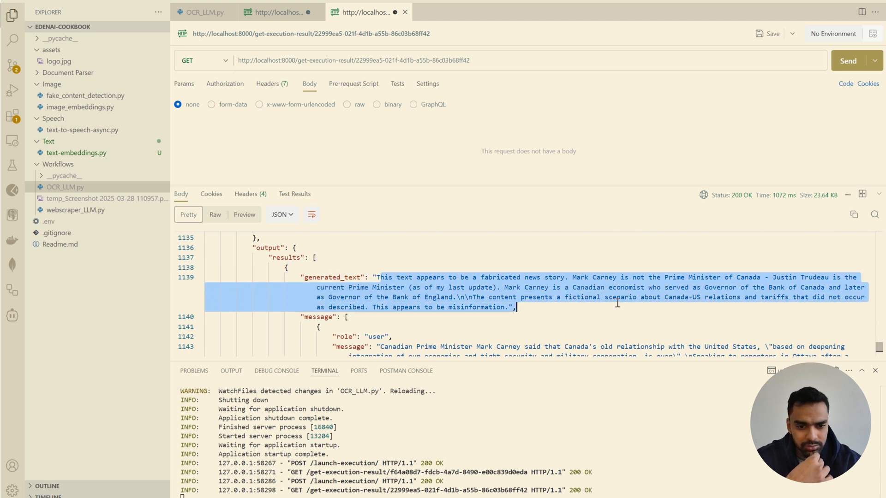
pyautogui.click(617, 303)
pyautogui.moveTo(576, 276); pyautogui.dragTo(642, 305)
pyautogui.click(641, 305)
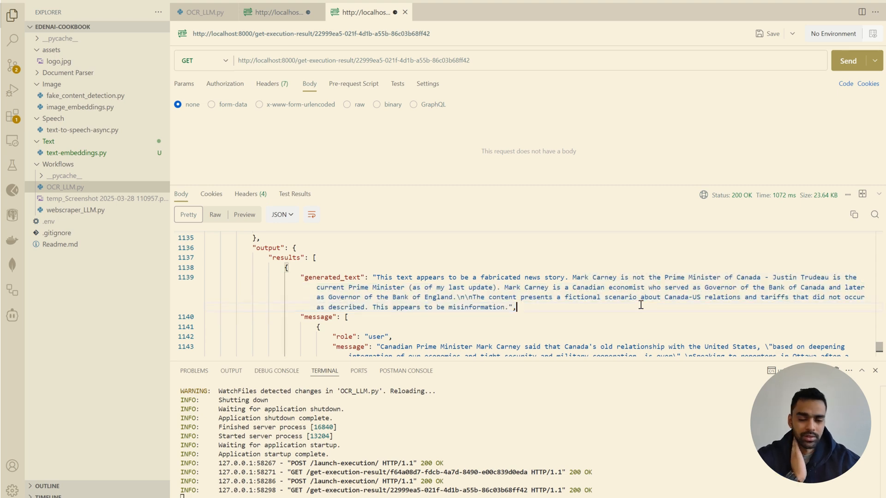
pyautogui.scroll(-3, 529, 302)
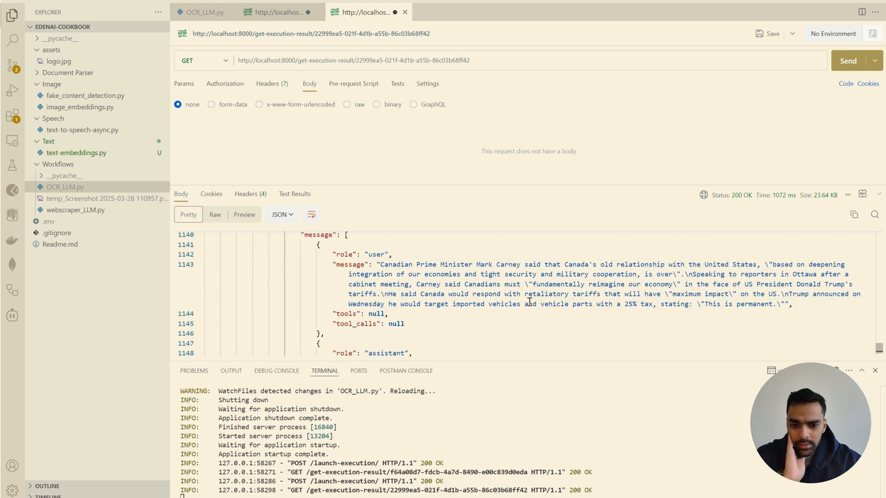
pyautogui.scroll(-10, 529, 302)
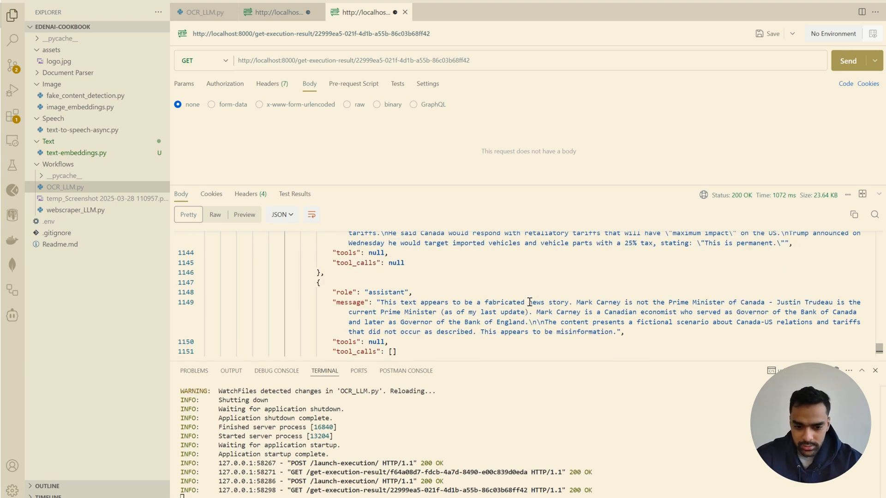
pyautogui.scroll(20, 529, 302)
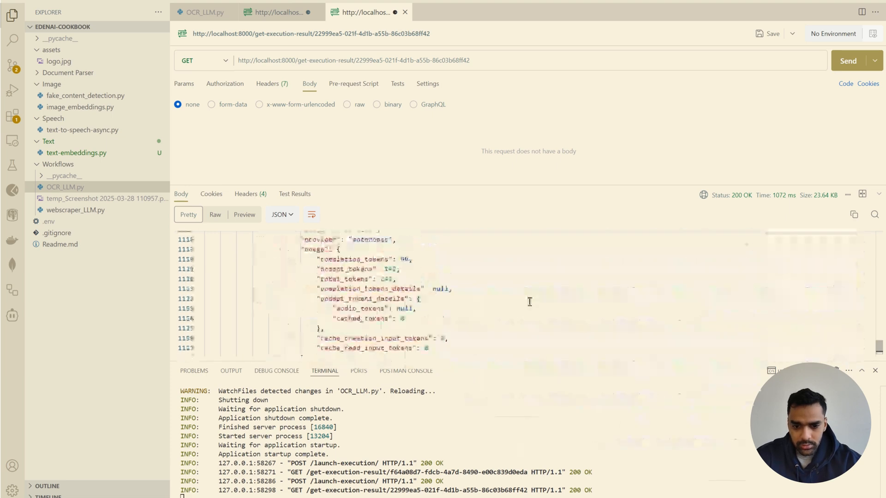
pyautogui.scroll(2, 529, 302)
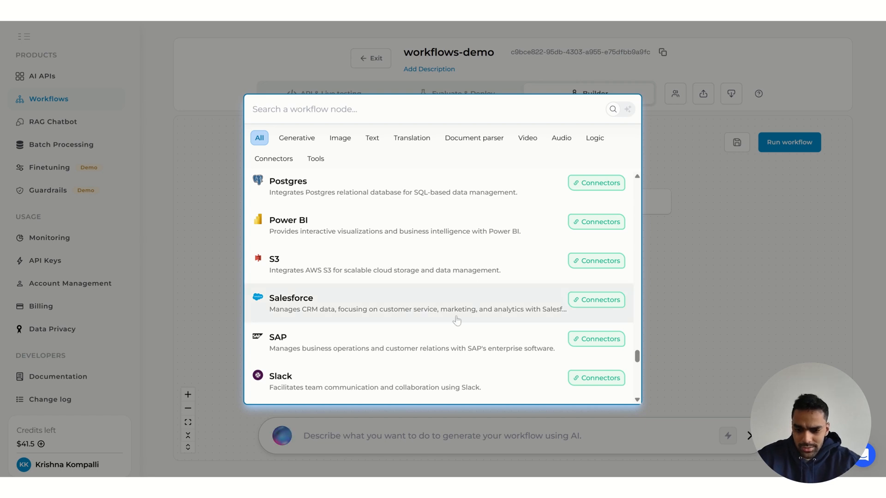
# Step: In the Eden AI workflow builder, browse the connector and tool nodes and add the Code node to workflows-demo
pyautogui.scroll(-3, 456, 318)
pyautogui.scroll(-9, 456, 320)
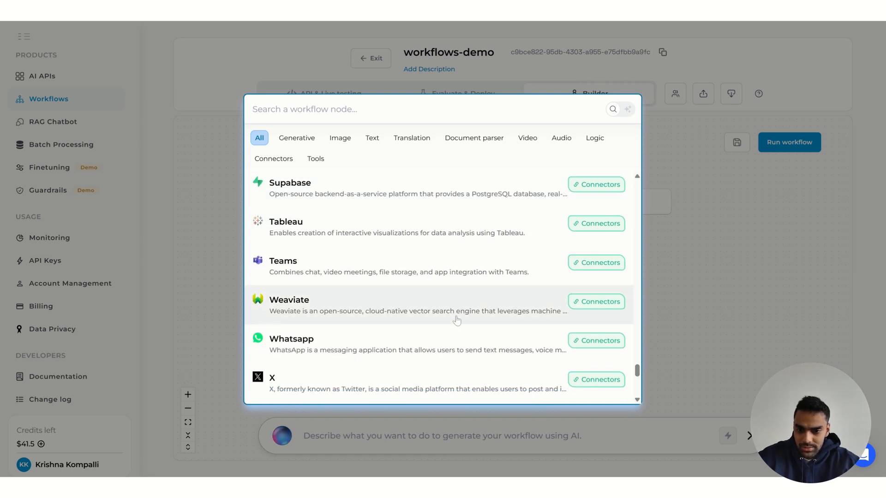
pyautogui.scroll(-1, 457, 307)
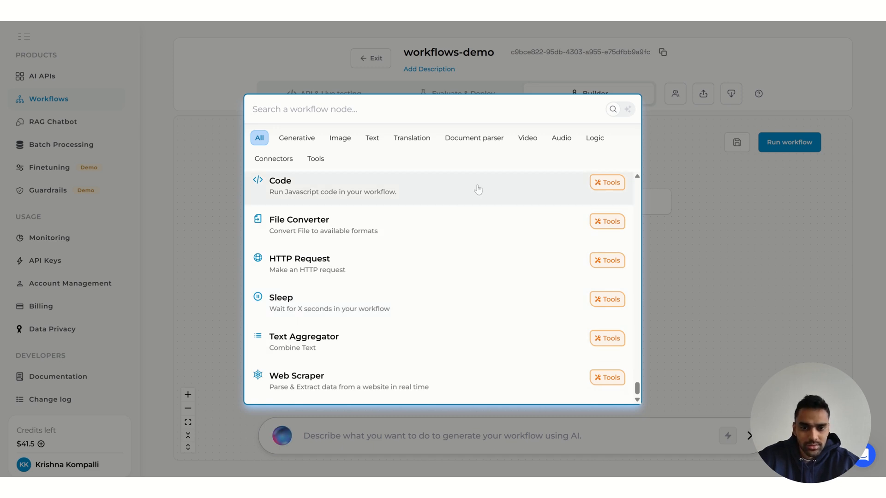
pyautogui.click(362, 193)
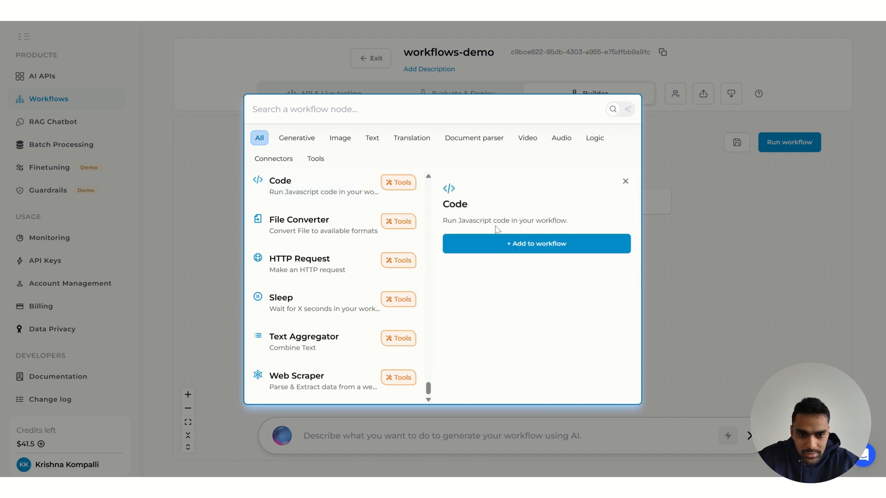
pyautogui.click(496, 245)
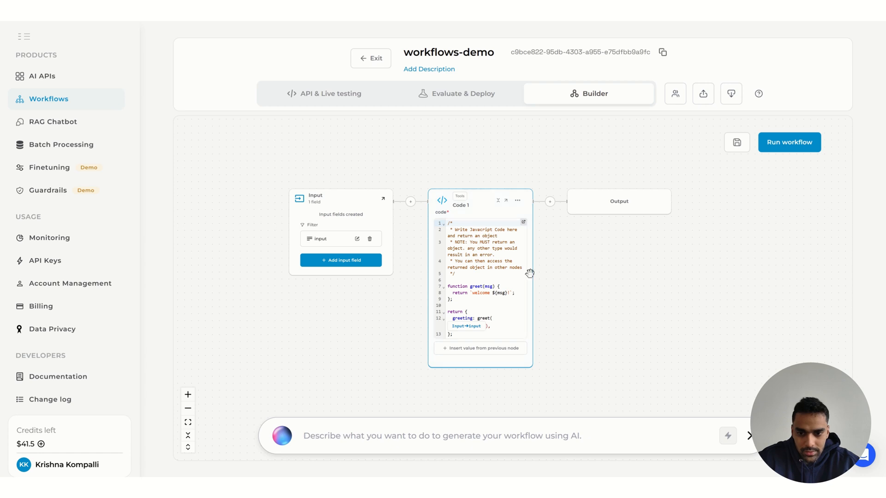
# Step: In the Code 1 node, replace the hard-coded name inside greet() with the dynamic input value from the Input node
pyautogui.click(506, 201)
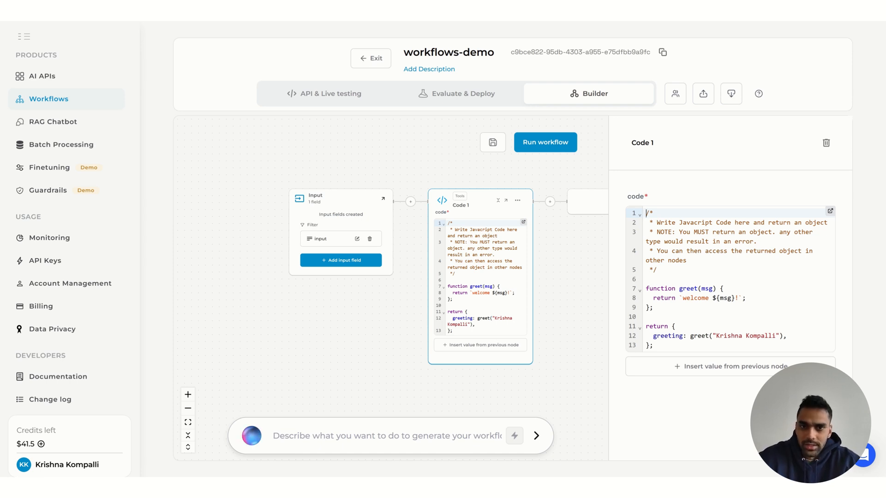
pyautogui.moveTo(713, 336); pyautogui.dragTo(780, 336)
pyautogui.press('BackSpace')
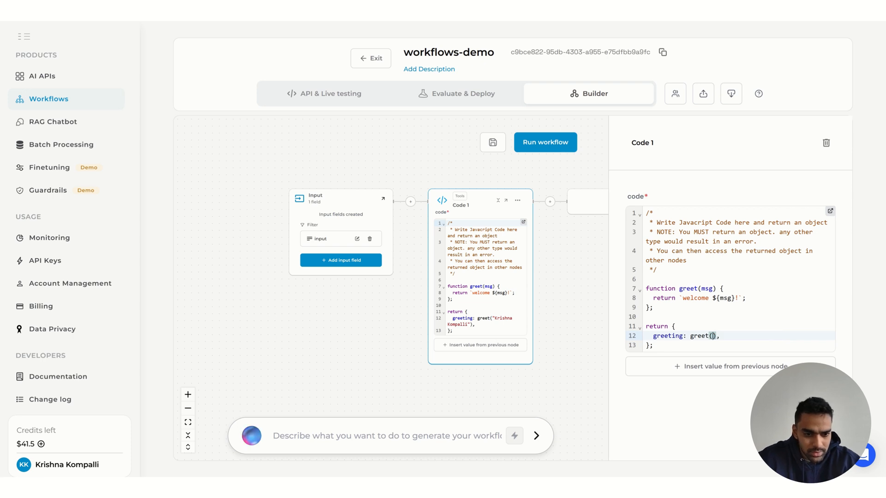
pyautogui.click(718, 373)
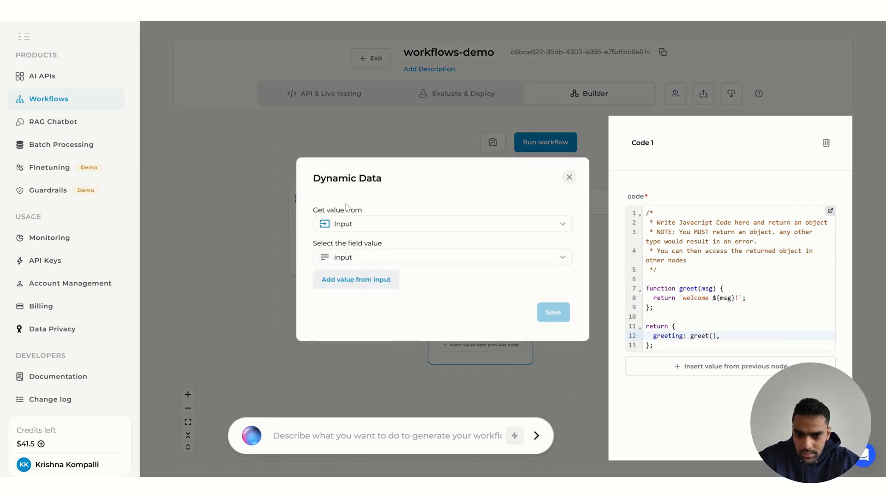
pyautogui.click(356, 277)
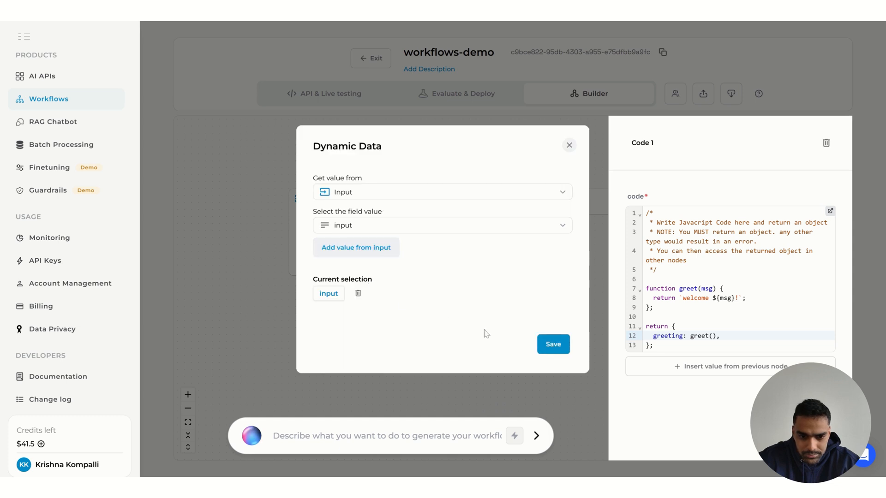
pyautogui.click(552, 346)
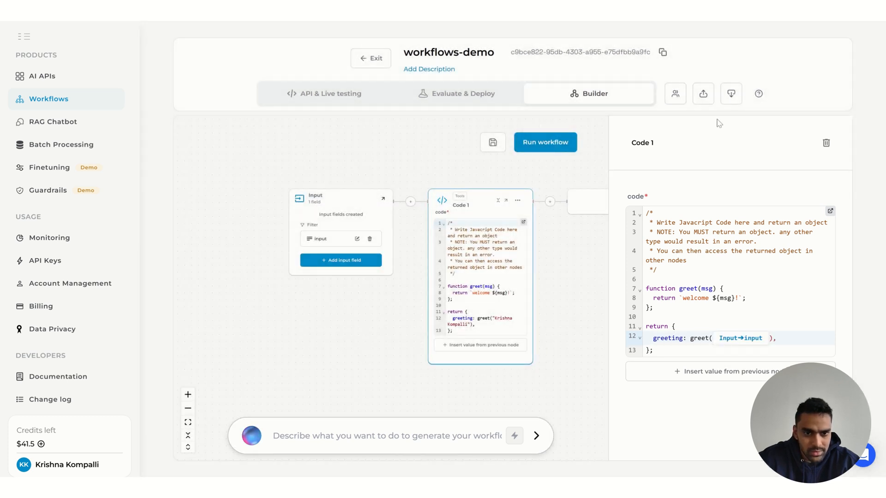
# Step: Run workflows-demo in live testing with a first name in the input field and check the greeting in the execution output
pyautogui.click(556, 139)
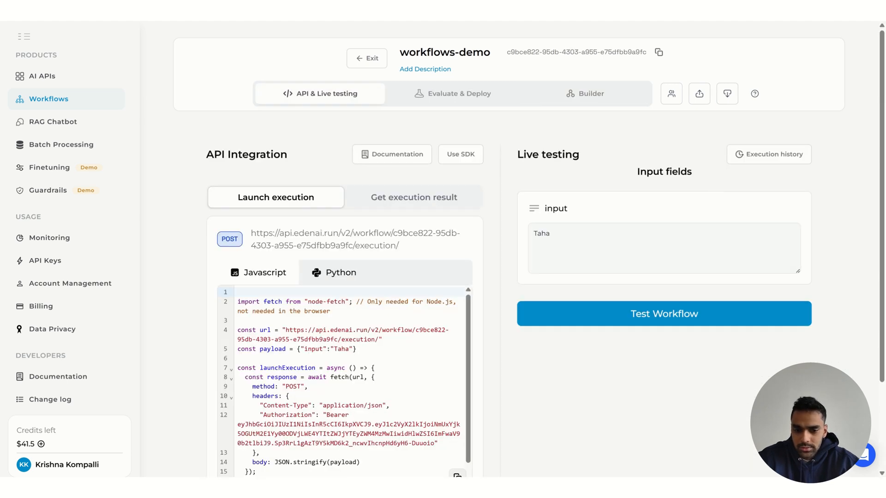
pyautogui.moveTo(582, 237); pyautogui.dragTo(477, 229)
pyautogui.click(577, 238)
pyautogui.click(664, 319)
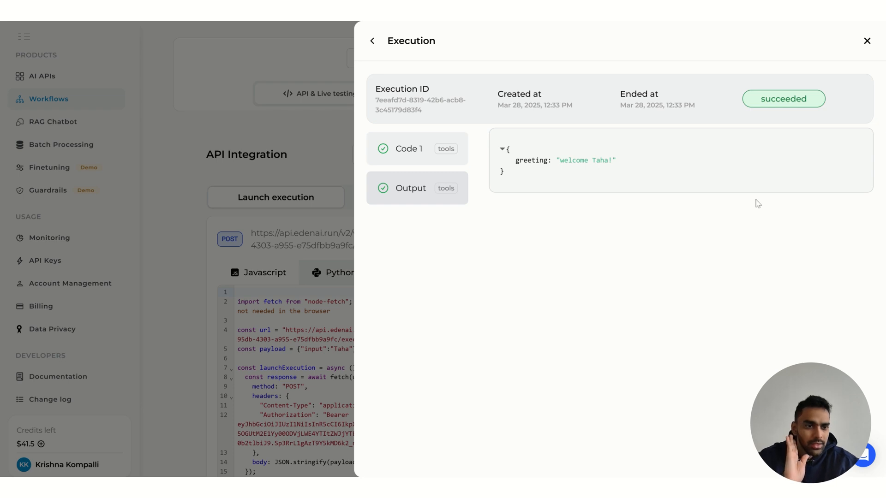
pyautogui.click(870, 45)
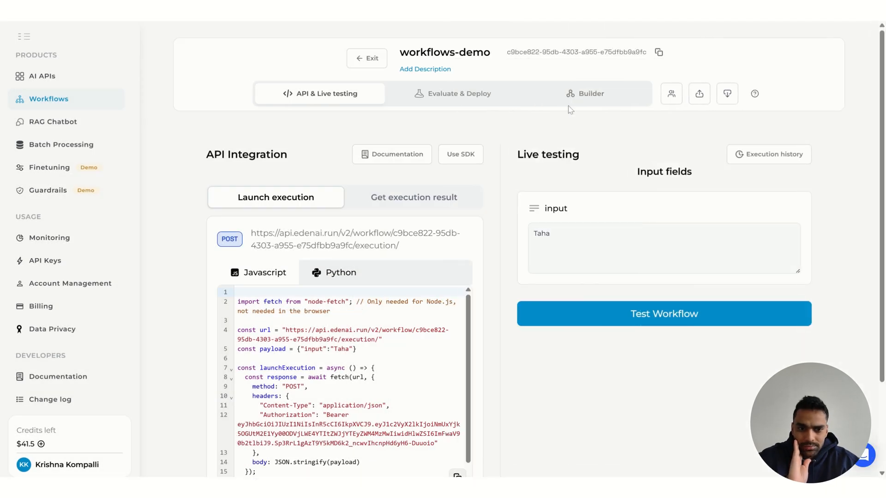
# Step: Return to the workflow builder and browse the replacement nodes for Code 1 from the generative features through to the connectors
pyautogui.click(584, 96)
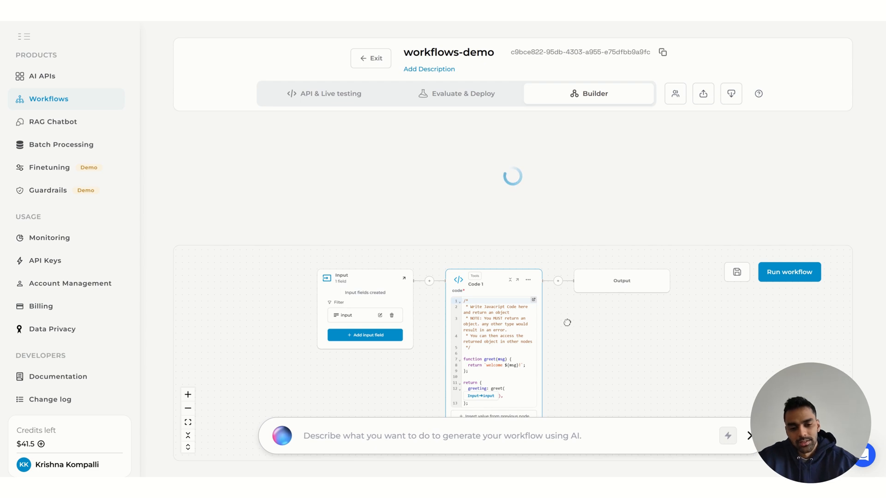
pyautogui.moveTo(583, 277); pyautogui.dragTo(586, 332)
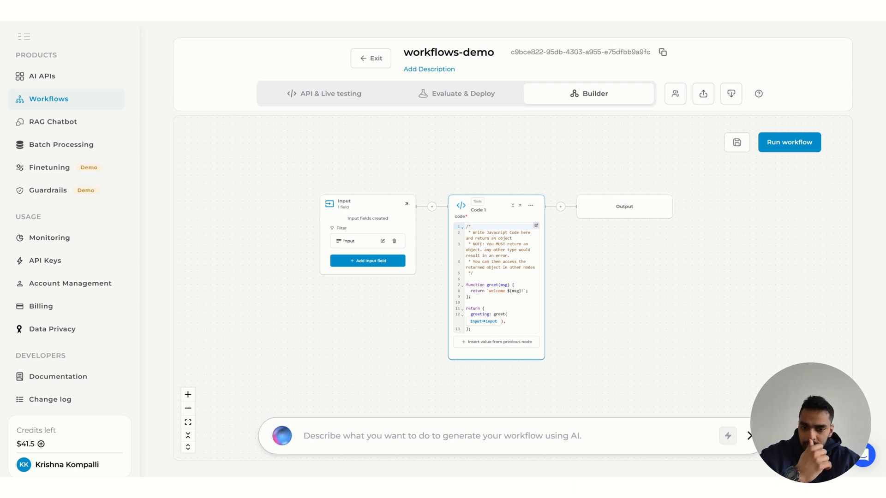
pyautogui.click(531, 207)
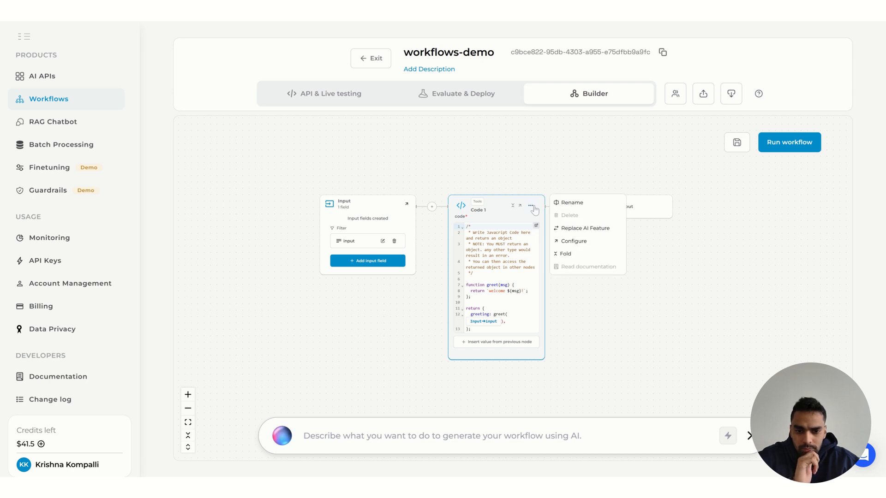
pyautogui.click(585, 228)
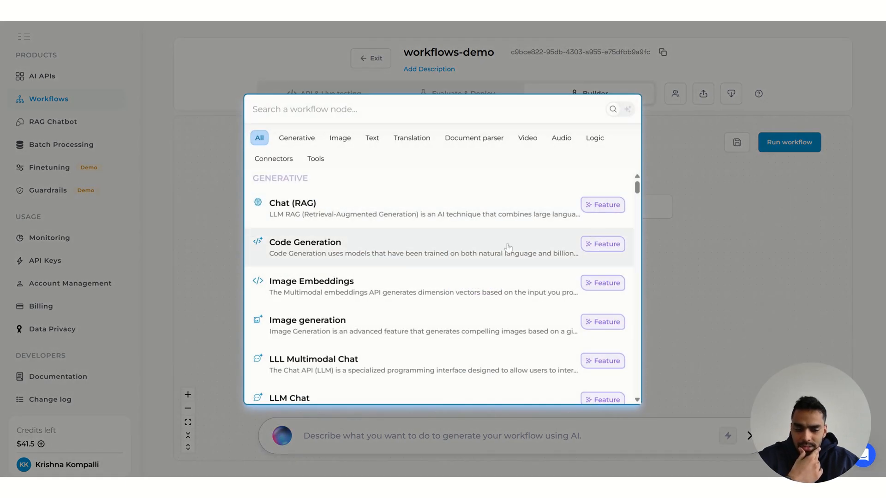
pyautogui.scroll(-3, 508, 248)
pyautogui.scroll(-15, 508, 248)
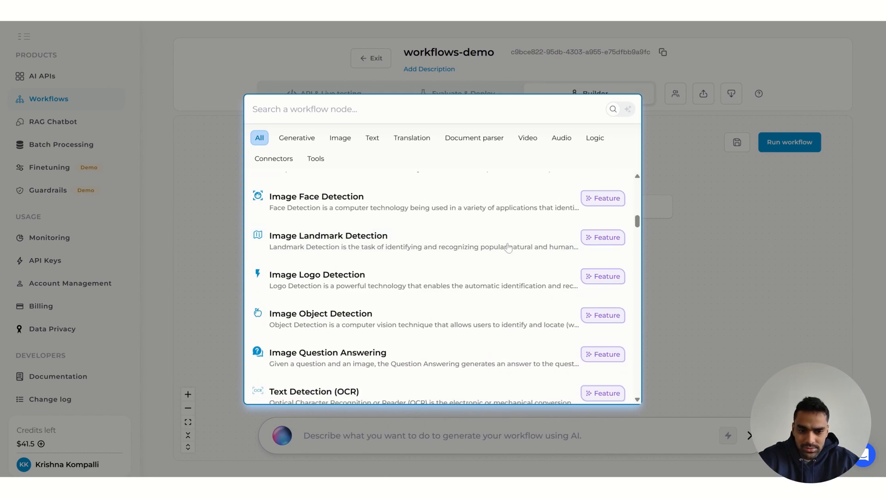
pyautogui.scroll(-20, 508, 248)
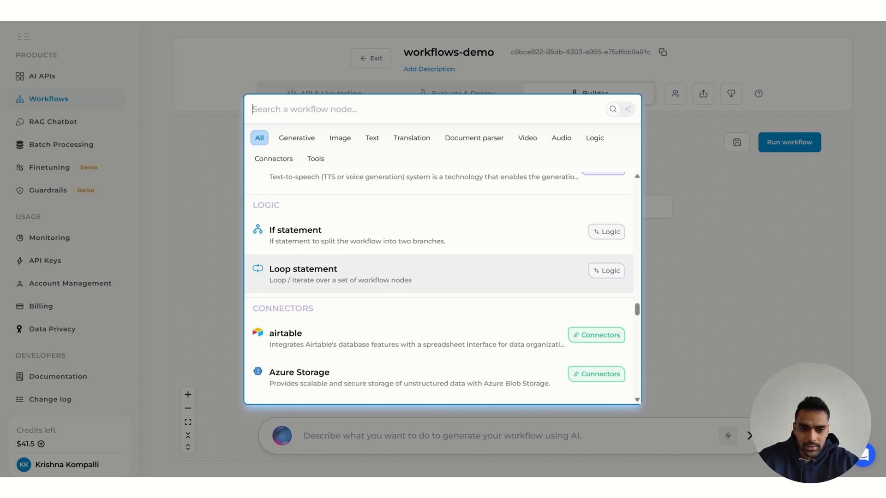
pyautogui.scroll(-5, 439, 286)
pyautogui.scroll(-15, 438, 277)
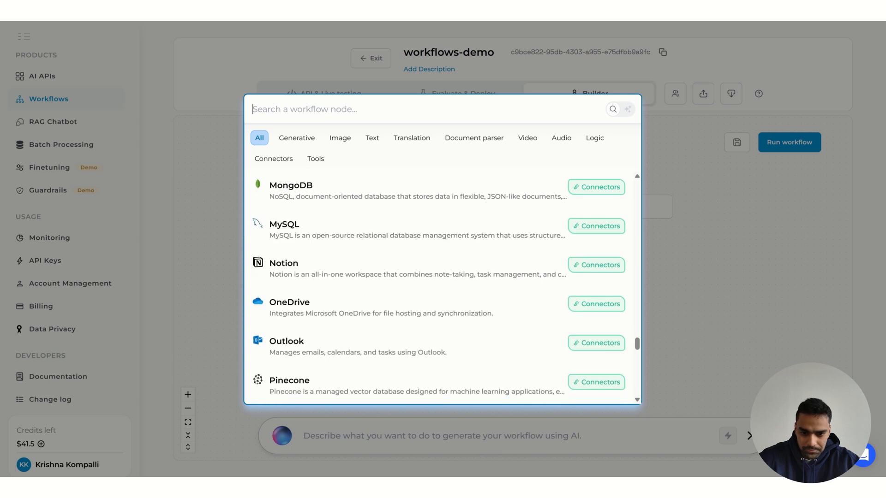
# Step: Look through the remaining connectors and the tool nodes, from Array Aggregator to Web Scraper
pyautogui.scroll(2, 422, 277)
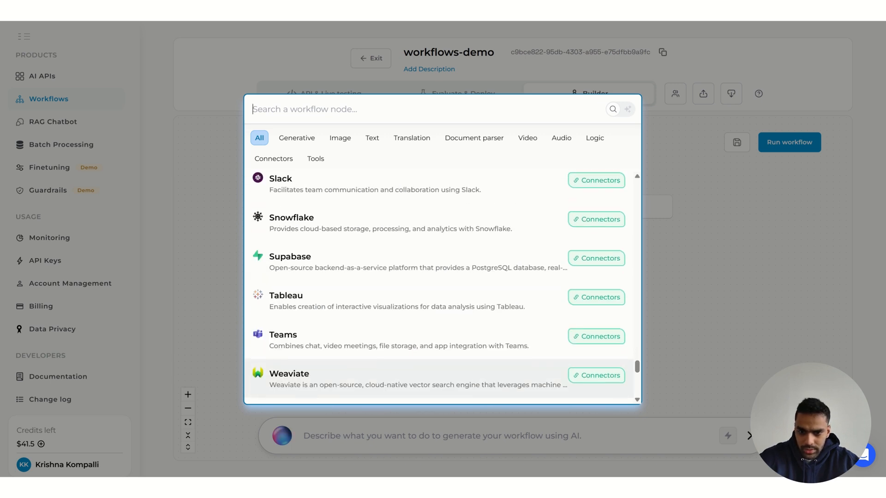
pyautogui.scroll(-3, 421, 264)
pyautogui.scroll(-3, 422, 264)
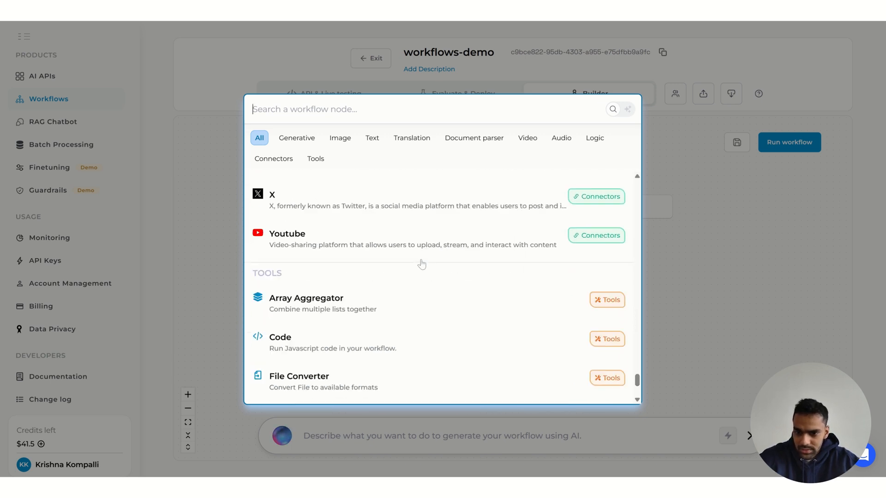
pyautogui.scroll(-2, 421, 262)
pyautogui.scroll(2, 350, 288)
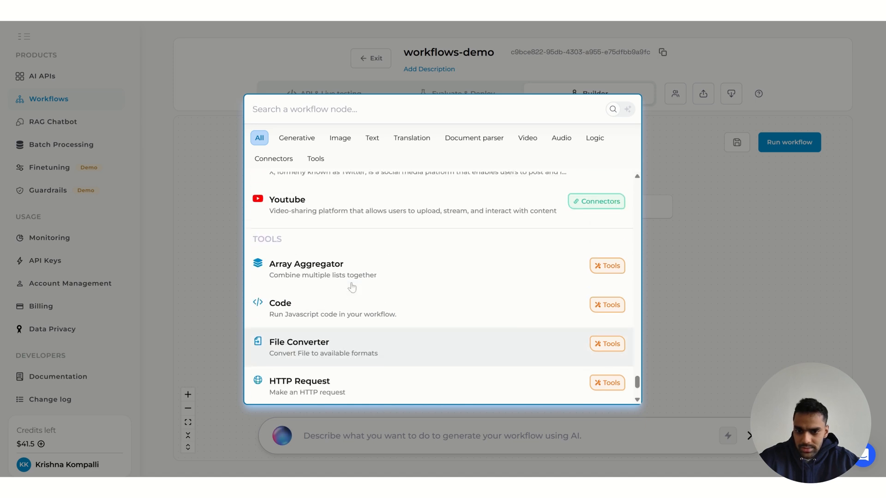
pyautogui.scroll(-3, 352, 287)
pyautogui.scroll(1, 352, 287)
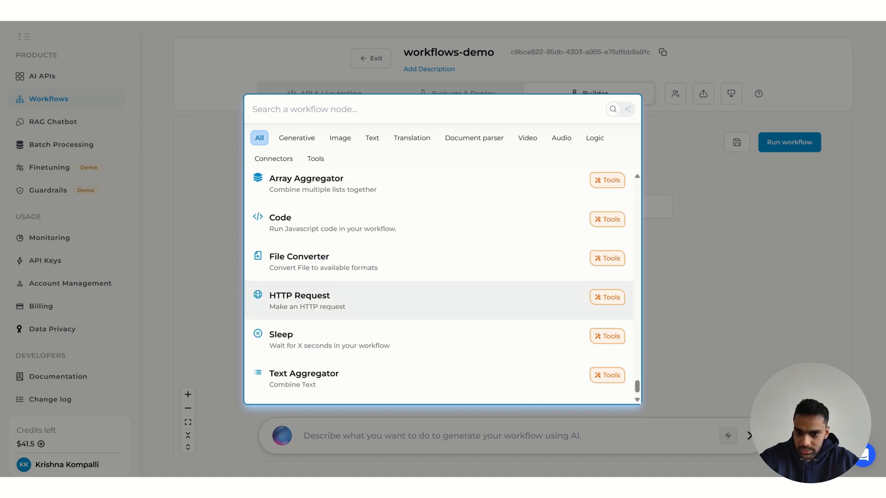
pyautogui.scroll(-1, 364, 323)
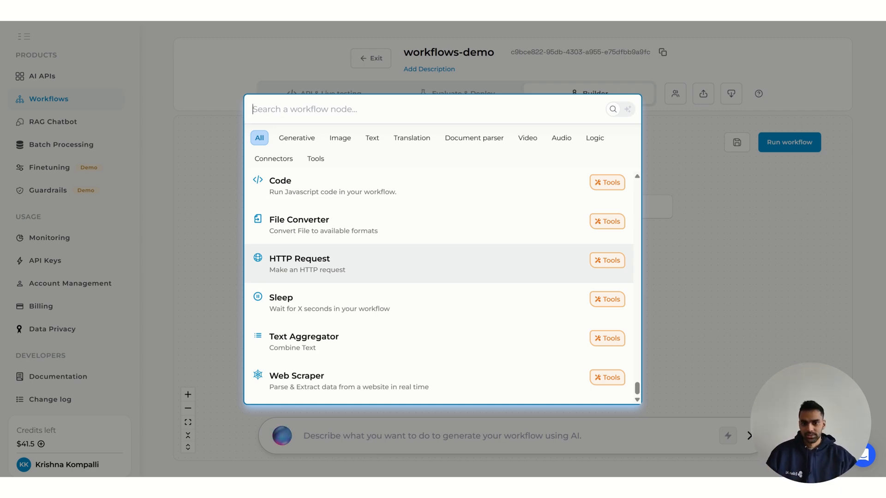
# Step: Look back over the video, audio and logic nodes and close the node list without replacing Code 1
pyautogui.scroll(5, 446, 257)
pyautogui.scroll(15, 440, 286)
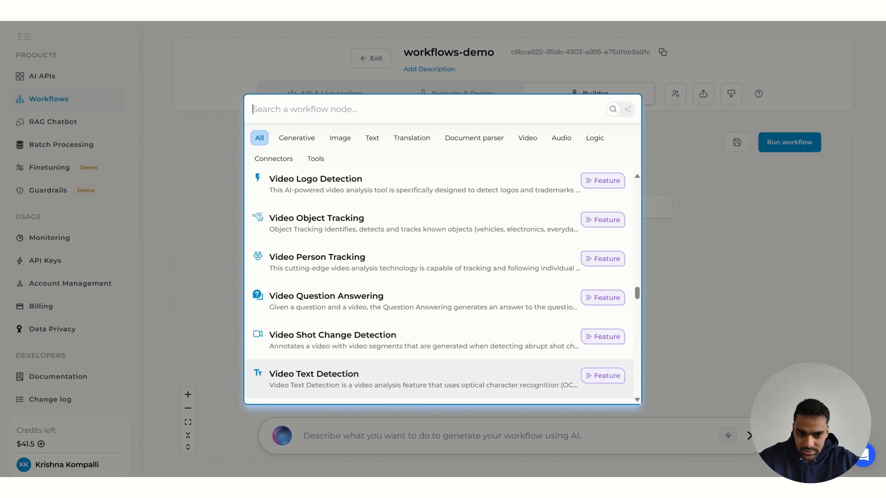
pyautogui.scroll(-6, 441, 286)
pyautogui.scroll(-3, 440, 253)
pyautogui.scroll(10, 440, 253)
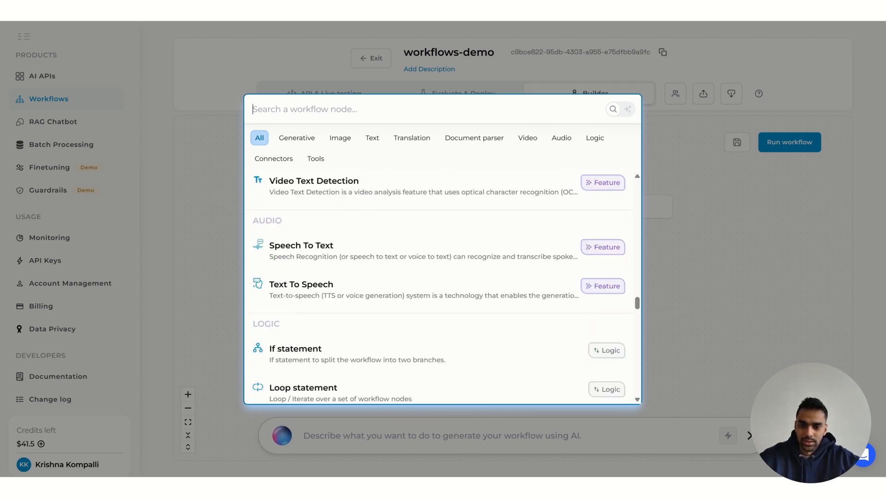
pyautogui.scroll(-5, 440, 253)
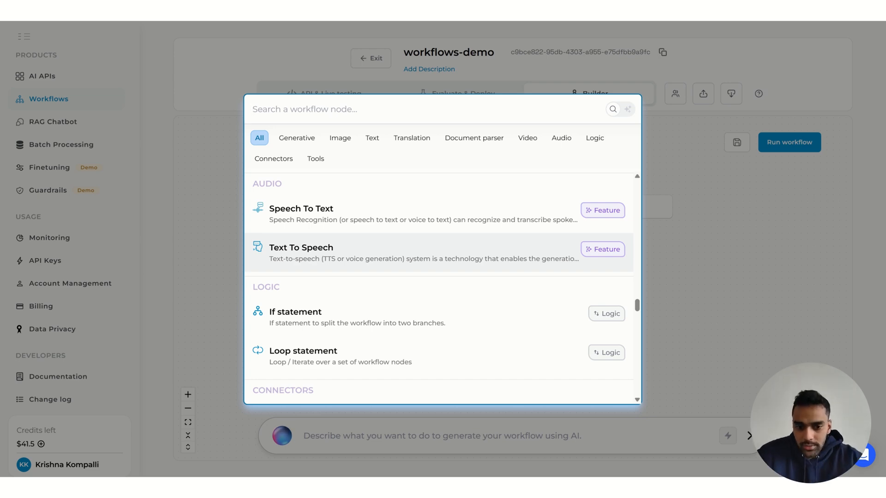
pyautogui.click(217, 148)
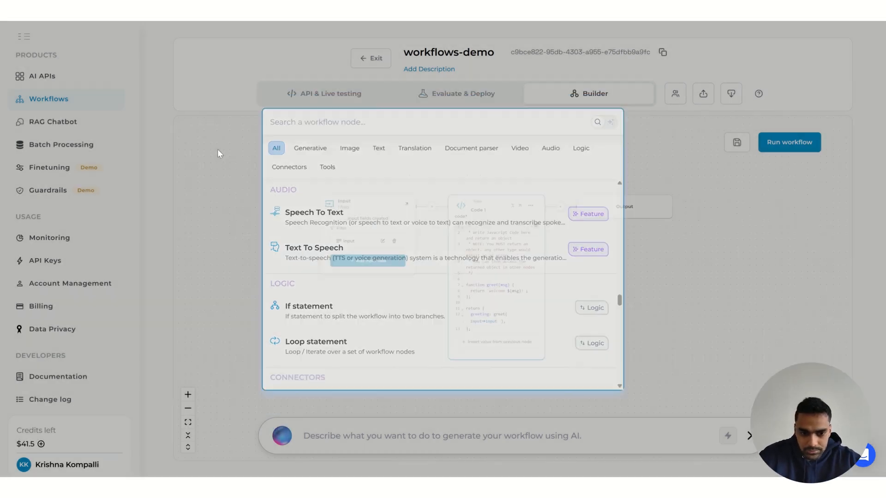